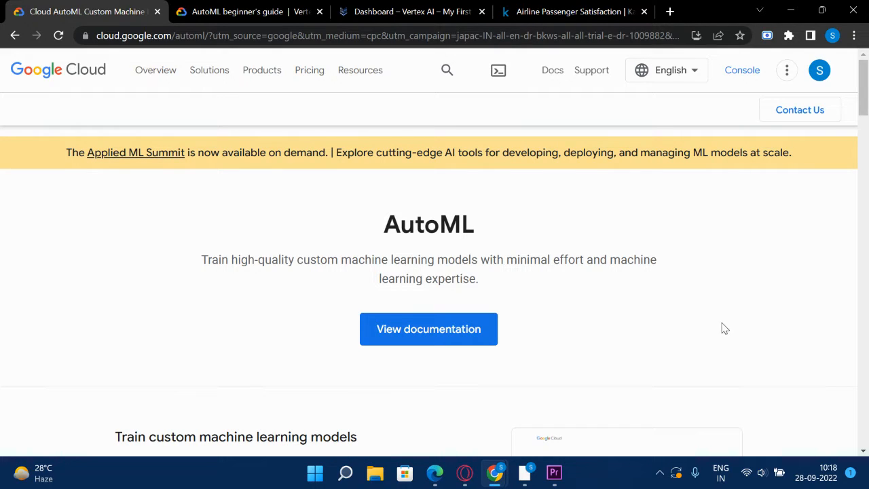
Step: Review the AutoML product page, covering its custom-training introduction and the structured data, sight and language product listings
{"action": "scroll", "coordinate": [676, 341], "scroll_direction": "down", "scroll_amount": 2}
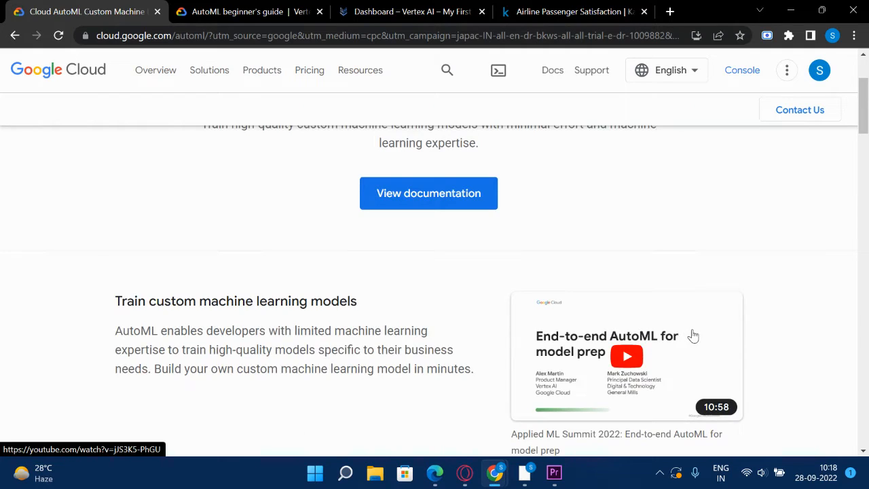
{"action": "scroll", "coordinate": [692, 335], "scroll_direction": "up", "scroll_amount": 1}
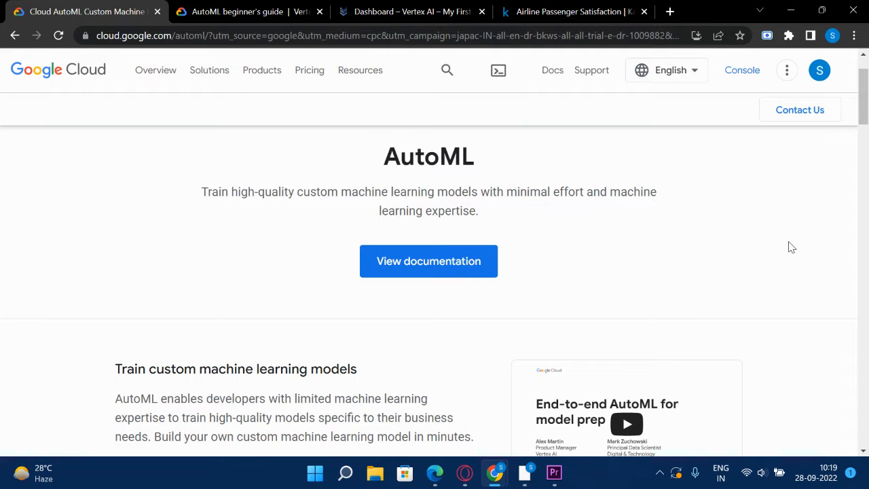
{"action": "scroll", "coordinate": [441, 340], "scroll_direction": "down", "scroll_amount": 3}
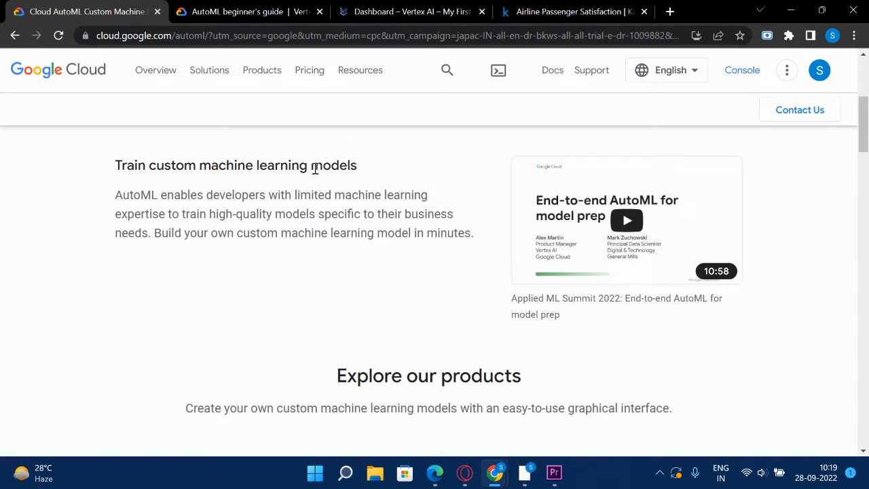
{"action": "scroll", "coordinate": [448, 211], "scroll_direction": "down", "scroll_amount": 3}
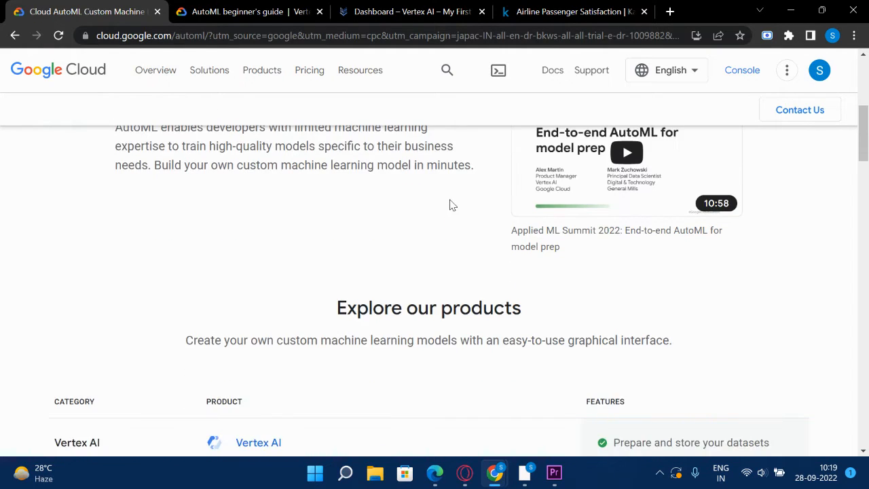
{"action": "scroll", "coordinate": [434, 209], "scroll_direction": "down", "scroll_amount": 1}
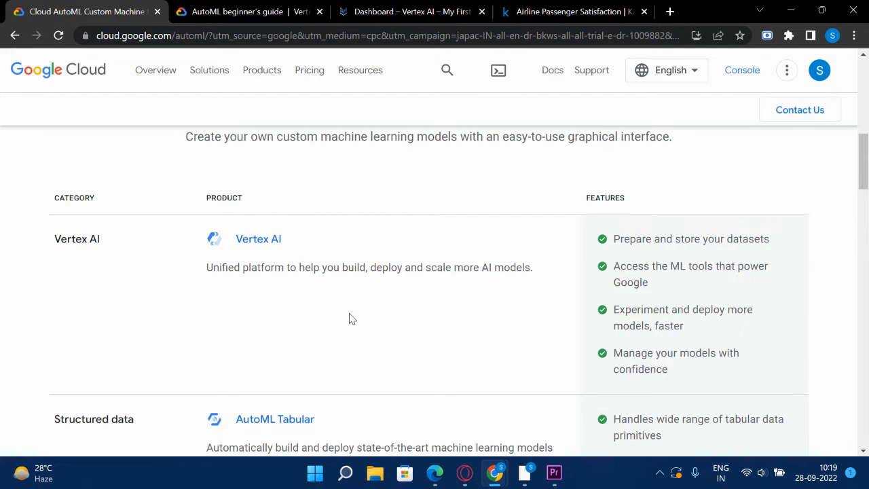
{"action": "scroll", "coordinate": [332, 295], "scroll_direction": "down", "scroll_amount": 2}
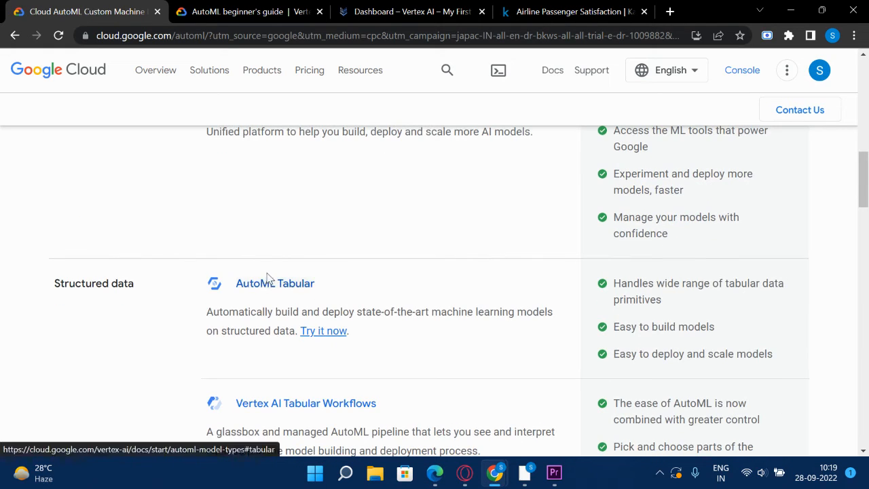
{"action": "scroll", "coordinate": [188, 271], "scroll_direction": "down", "scroll_amount": 1}
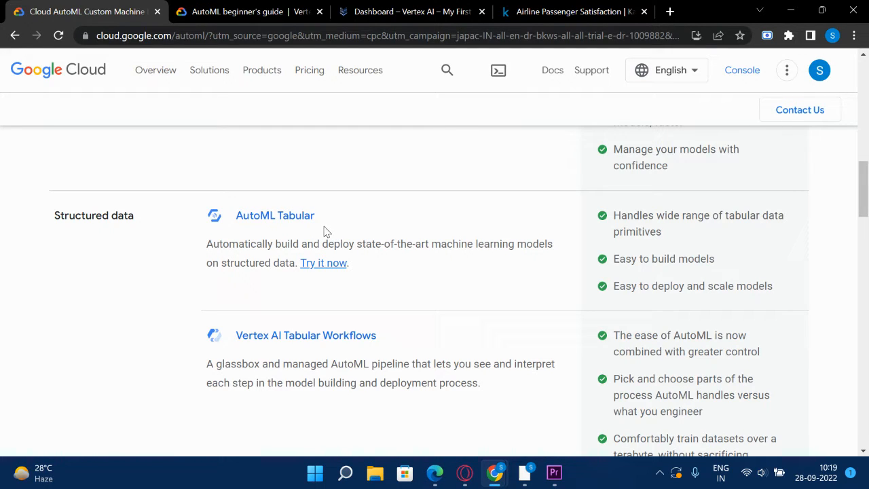
{"action": "scroll", "coordinate": [332, 231], "scroll_direction": "down", "scroll_amount": 4}
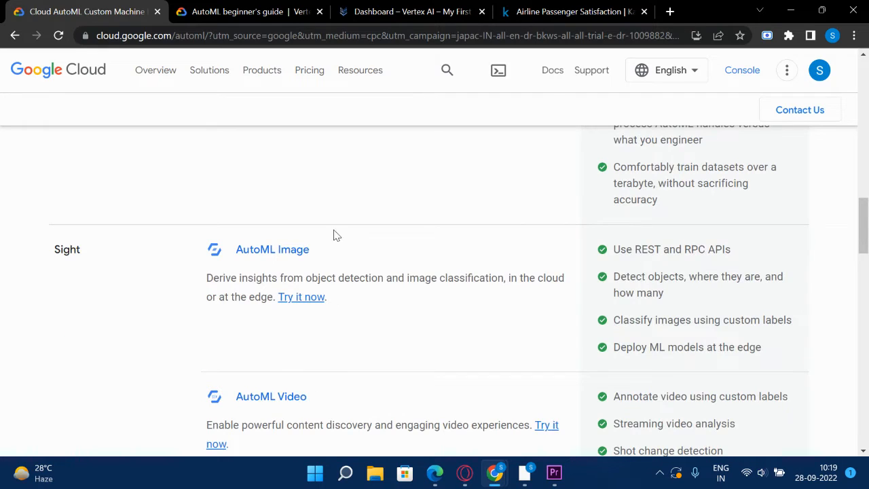
{"action": "scroll", "coordinate": [337, 239], "scroll_direction": "down", "scroll_amount": 2}
{"action": "scroll", "coordinate": [314, 385], "scroll_direction": "down", "scroll_amount": 3}
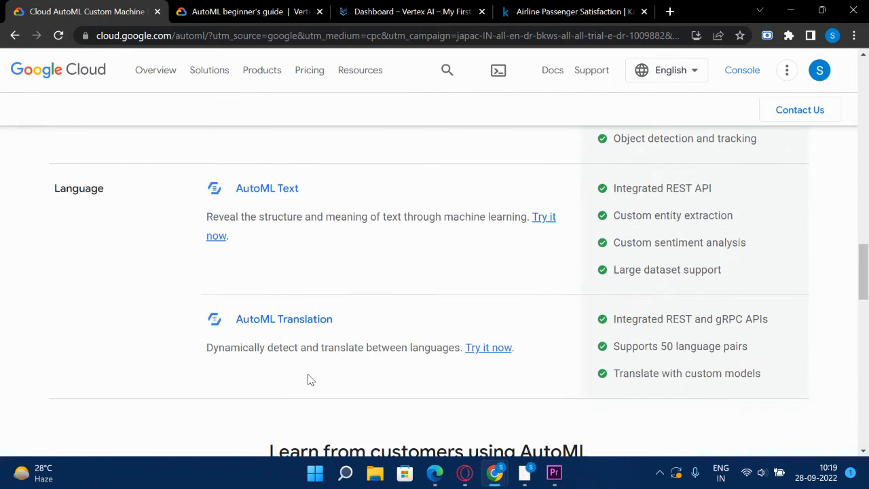
Step: Switch to the open AutoML beginner's guide and read its introduction and image classification example
{"action": "key", "text": "ctrl+Tab"}
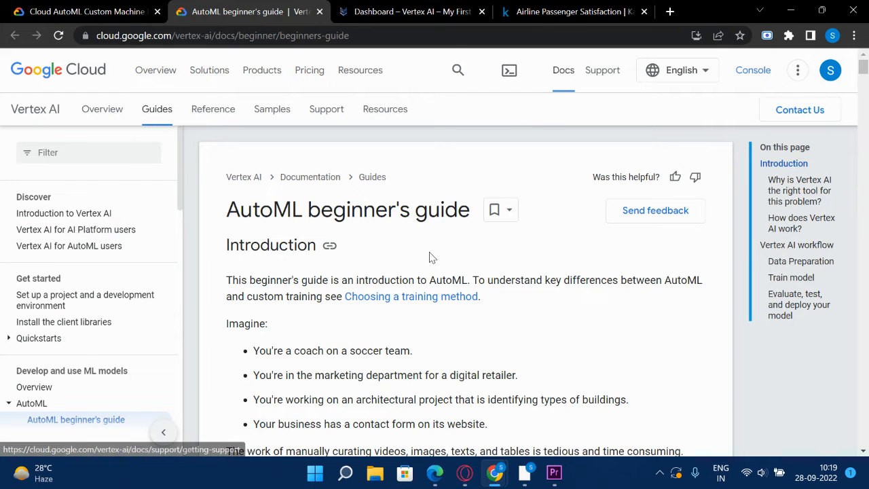
{"action": "scroll", "coordinate": [420, 244], "scroll_direction": "down", "scroll_amount": 1}
{"action": "scroll", "coordinate": [440, 290], "scroll_direction": "down", "scroll_amount": 5}
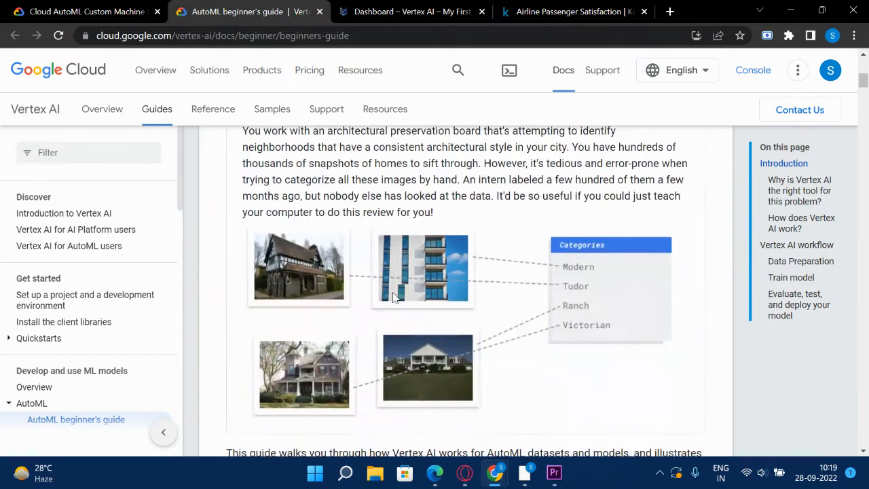
{"action": "scroll", "coordinate": [156, 326], "scroll_direction": "down", "scroll_amount": 4}
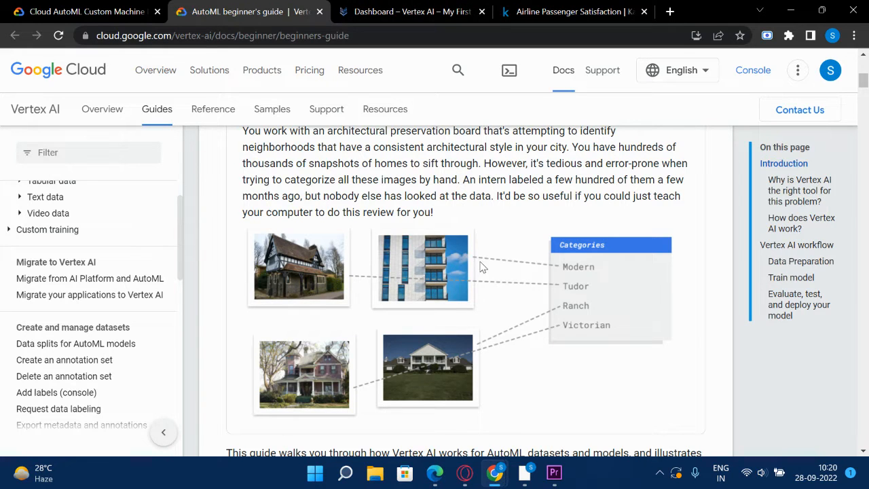
{"action": "scroll", "coordinate": [480, 275], "scroll_direction": "up", "scroll_amount": 3}
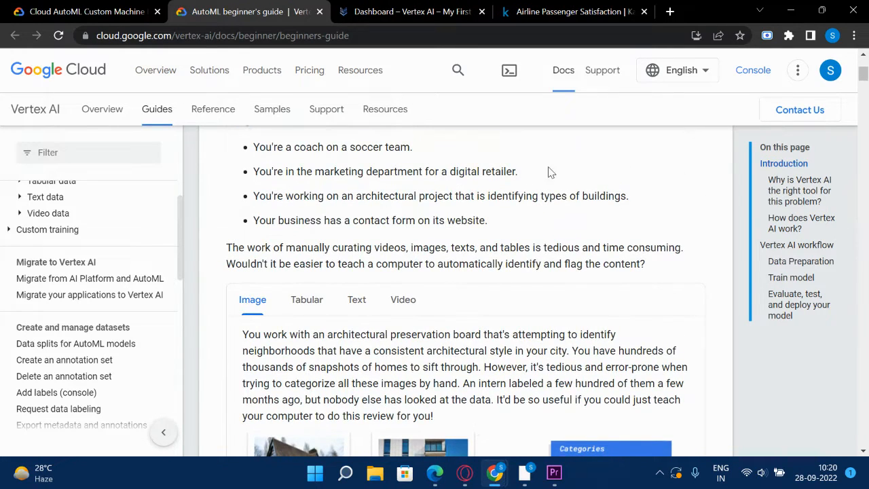
Step: Switch to the Vertex AI dashboard and start creating a new dataset
{"action": "left_click", "coordinate": [435, 8]}
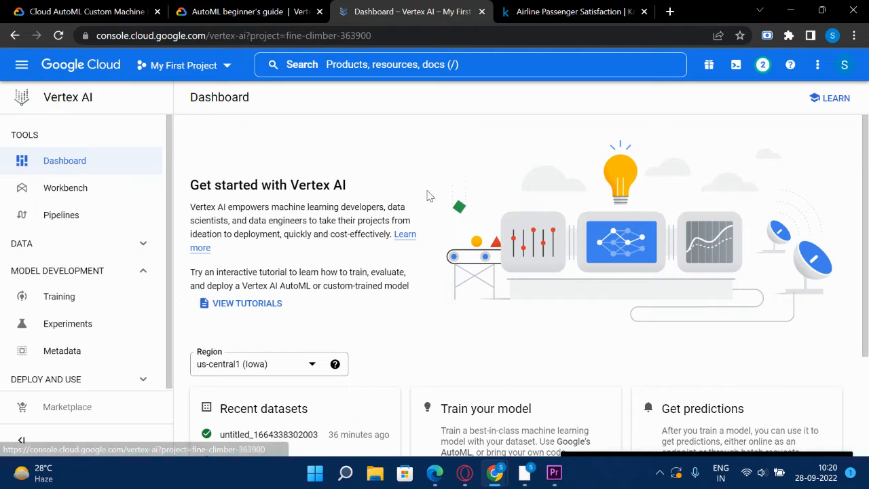
{"action": "scroll", "coordinate": [524, 207], "scroll_direction": "down", "scroll_amount": 2}
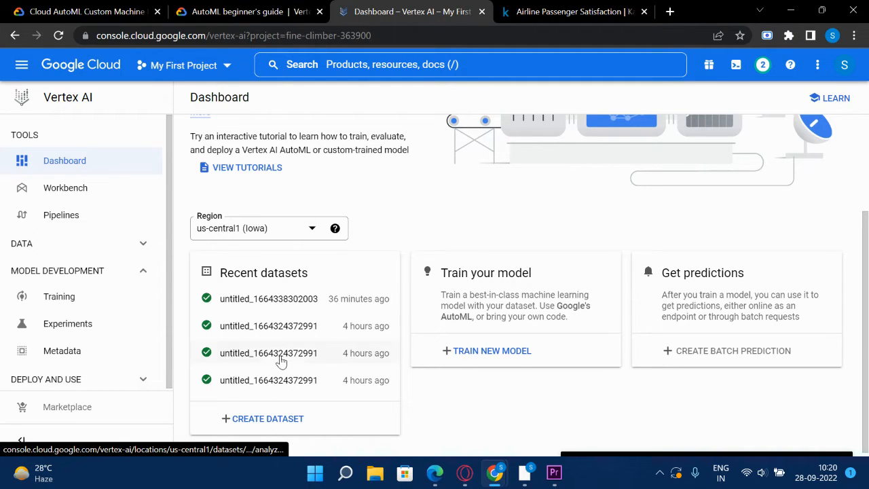
{"action": "left_click", "coordinate": [281, 418]}
Step: Examine the objectives offered for the image, tabular, text and video data types of the new dataset
{"action": "scroll", "coordinate": [333, 256], "scroll_direction": "down", "scroll_amount": 1}
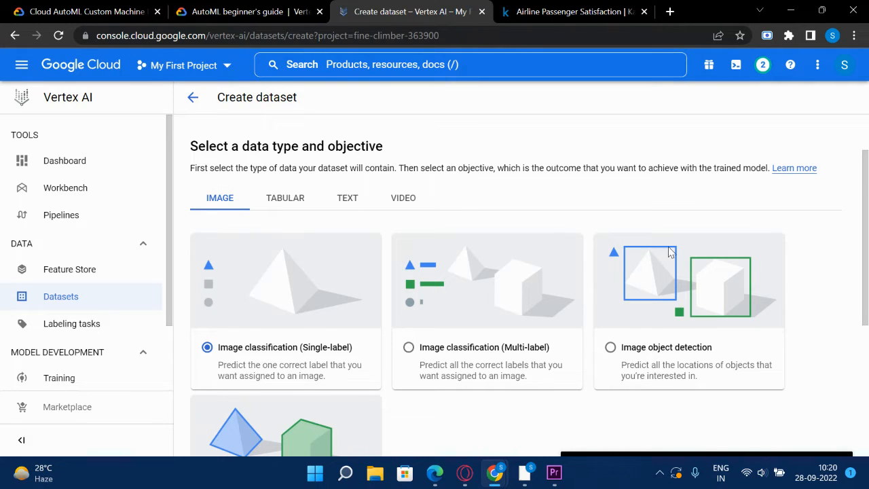
{"action": "scroll", "coordinate": [673, 271], "scroll_direction": "down", "scroll_amount": 1}
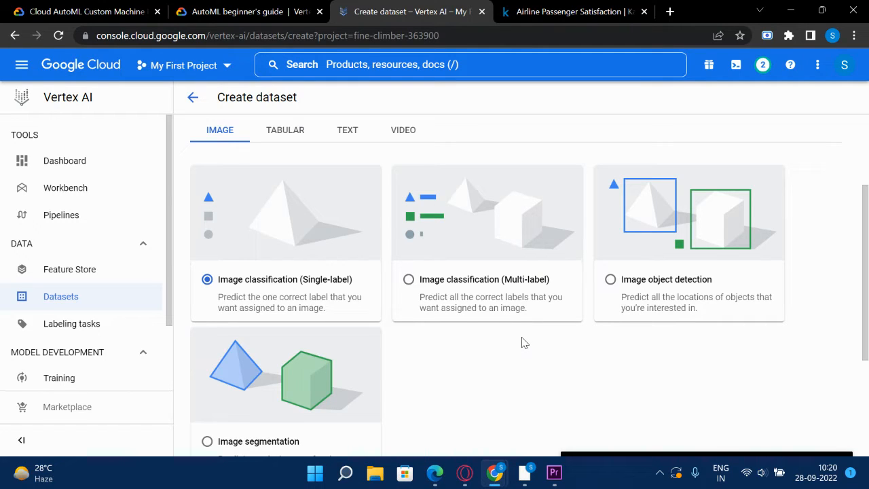
{"action": "scroll", "coordinate": [599, 314], "scroll_direction": "down", "scroll_amount": 3}
{"action": "scroll", "coordinate": [595, 316], "scroll_direction": "up", "scroll_amount": 3}
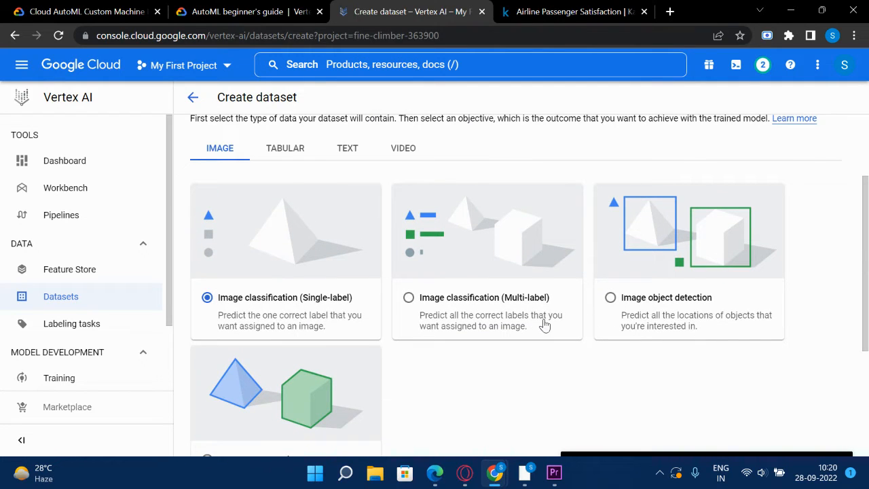
{"action": "left_click", "coordinate": [282, 150]}
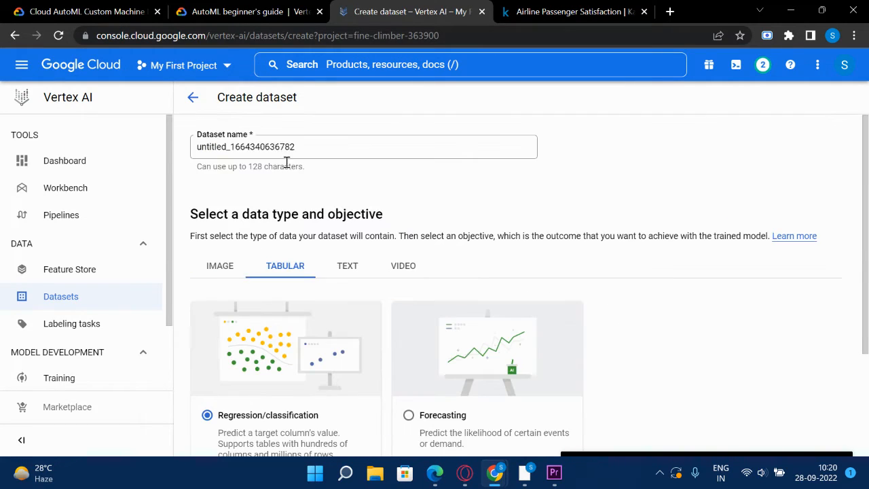
{"action": "scroll", "coordinate": [336, 238], "scroll_direction": "down", "scroll_amount": 1}
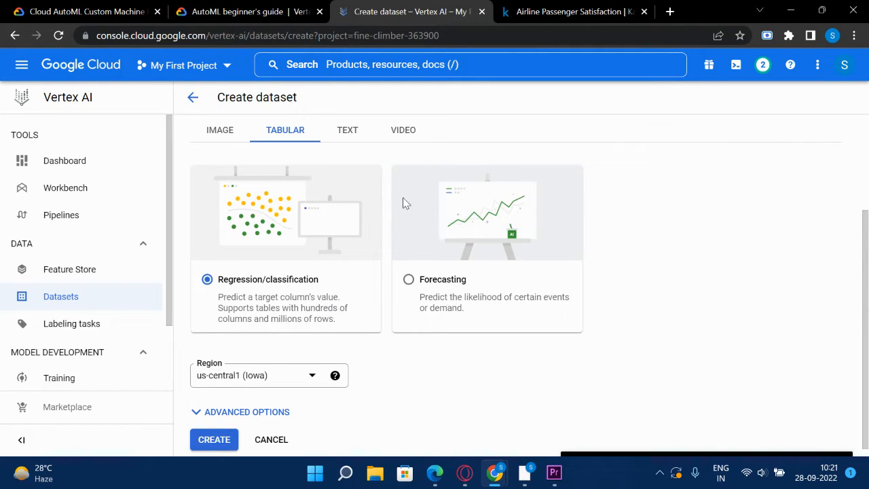
{"action": "left_click", "coordinate": [348, 130]}
{"action": "scroll", "coordinate": [365, 272], "scroll_direction": "down", "scroll_amount": 3}
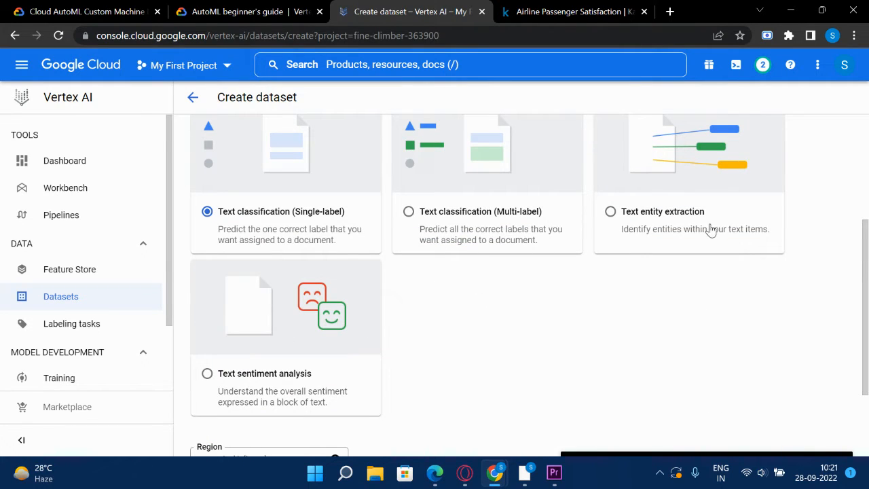
{"action": "scroll", "coordinate": [560, 406], "scroll_direction": "up", "scroll_amount": 2}
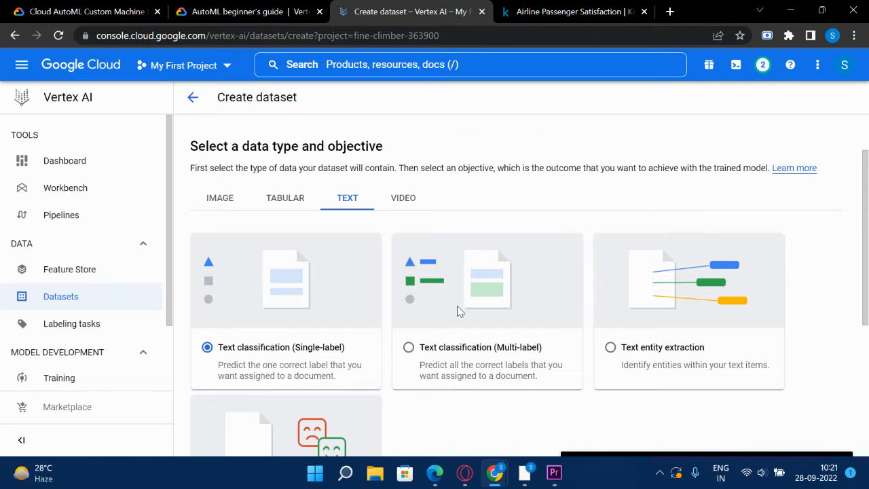
{"action": "left_click", "coordinate": [402, 198]}
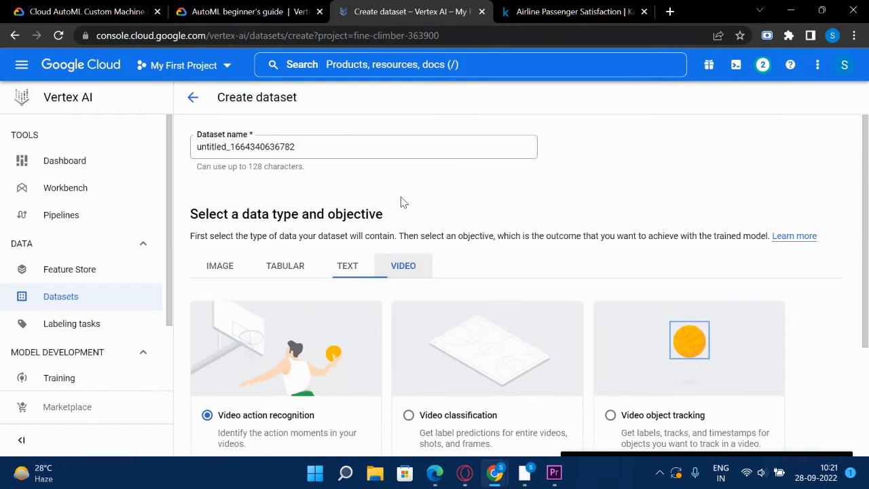
{"action": "scroll", "coordinate": [426, 202], "scroll_direction": "down", "scroll_amount": 3}
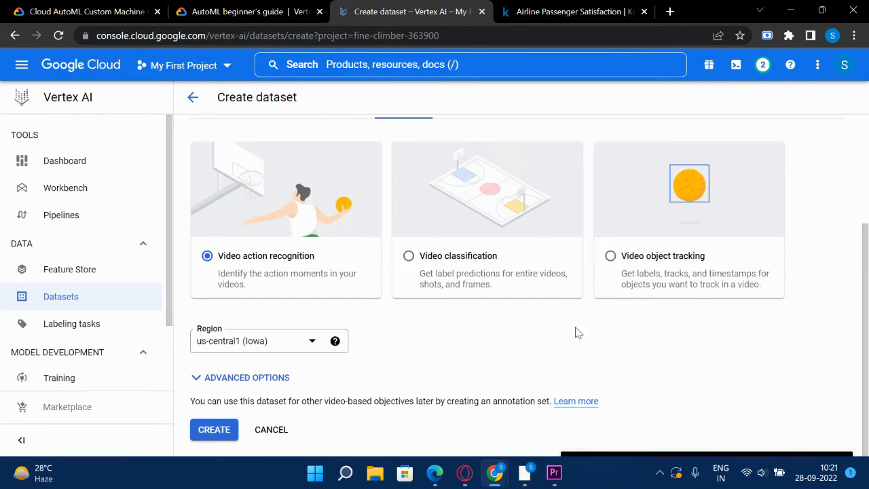
{"action": "scroll", "coordinate": [562, 370], "scroll_direction": "up", "scroll_amount": 1}
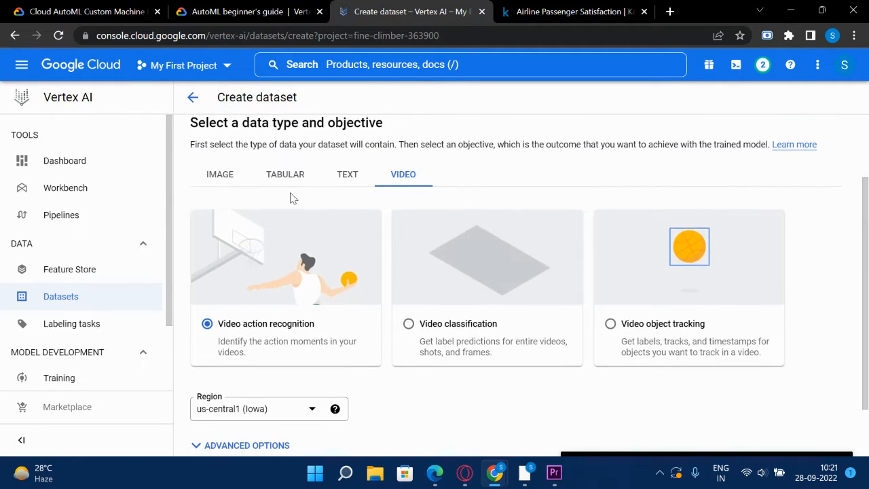
Step: Create the dataset with the tabular data type and the Regression/classification objective in region us-central1 (Iowa)
{"action": "left_click", "coordinate": [285, 174]}
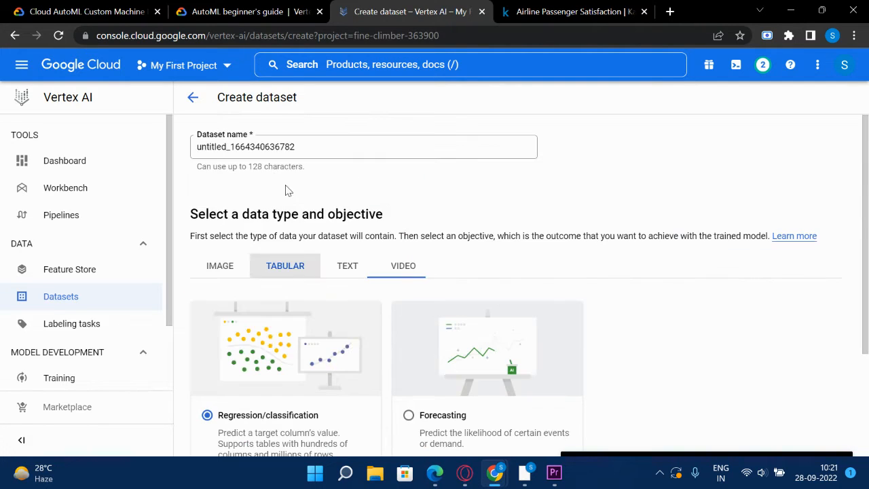
{"action": "scroll", "coordinate": [414, 244], "scroll_direction": "down", "scroll_amount": 2}
{"action": "scroll", "coordinate": [436, 301], "scroll_direction": "down", "scroll_amount": 1}
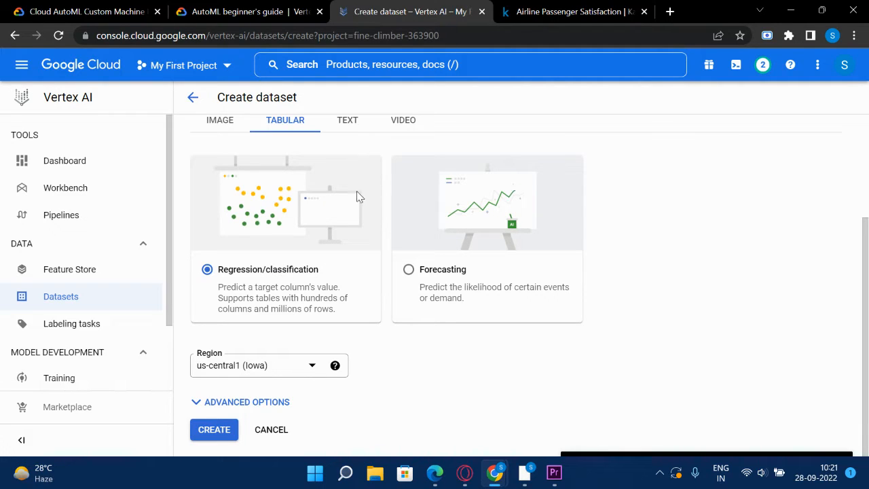
{"action": "left_click", "coordinate": [198, 438]}
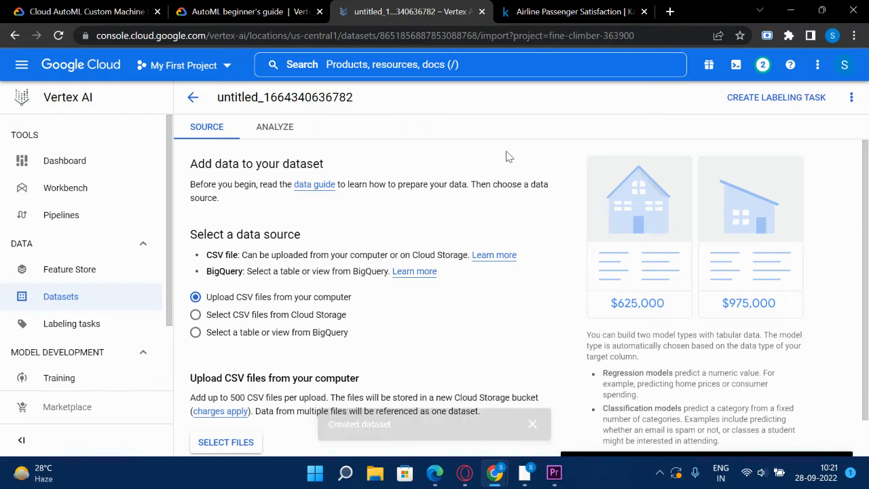
Step: Add train_1.csv from the computer's air folder as the CSV file to upload to the dataset
{"action": "scroll", "coordinate": [346, 339], "scroll_direction": "down", "scroll_amount": 1}
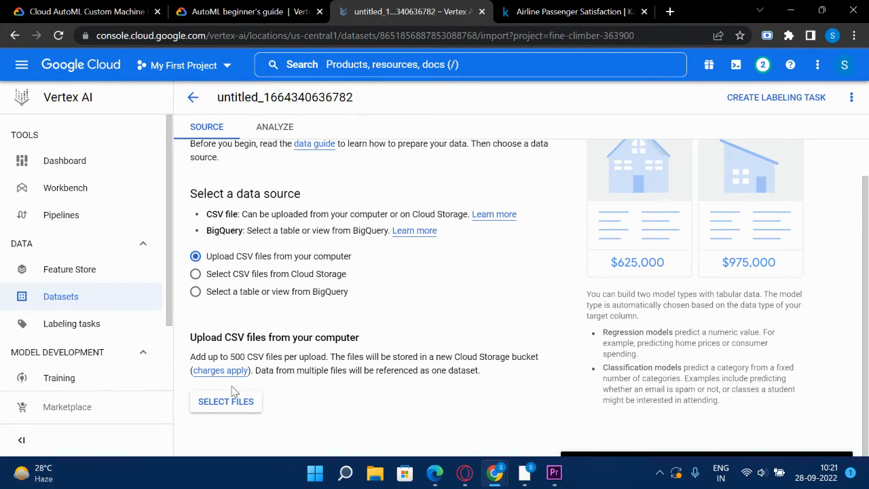
{"action": "left_click", "coordinate": [228, 410]}
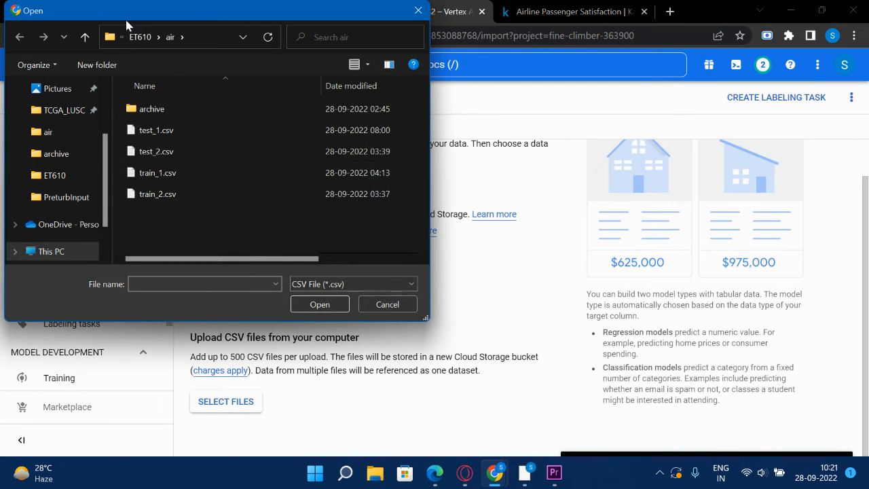
{"action": "left_click", "coordinate": [185, 170]}
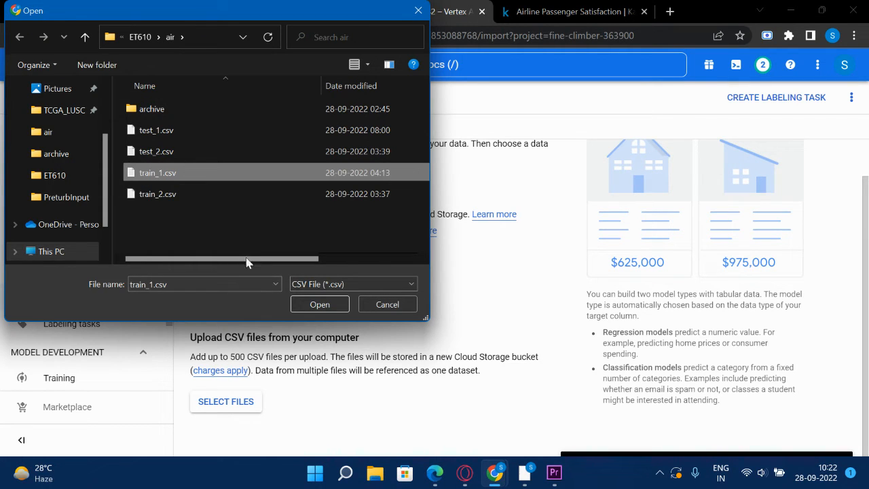
{"action": "left_click", "coordinate": [331, 302]}
Step: Create a Cloud Storage bucket named airdemo for the uploaded CSV, keeping public access prevention enforced
{"action": "scroll", "coordinate": [407, 329], "scroll_direction": "down", "scroll_amount": 3}
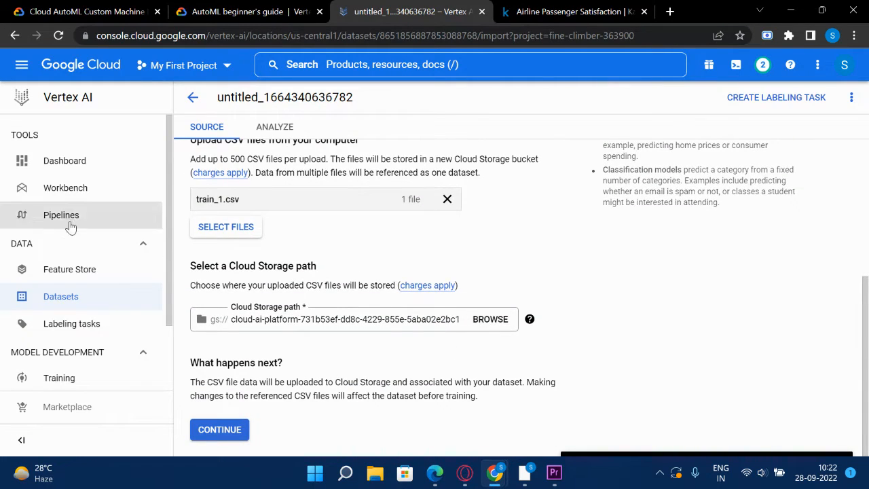
{"action": "left_click", "coordinate": [483, 325]}
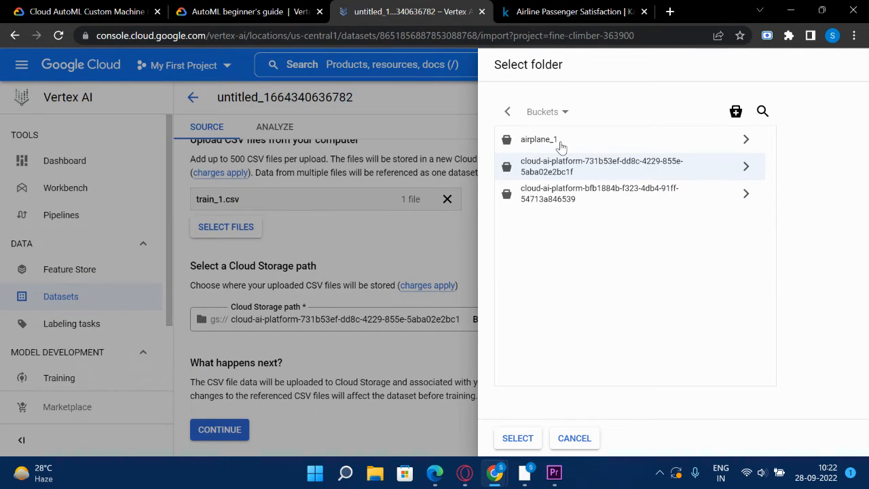
{"action": "left_click", "coordinate": [736, 110]}
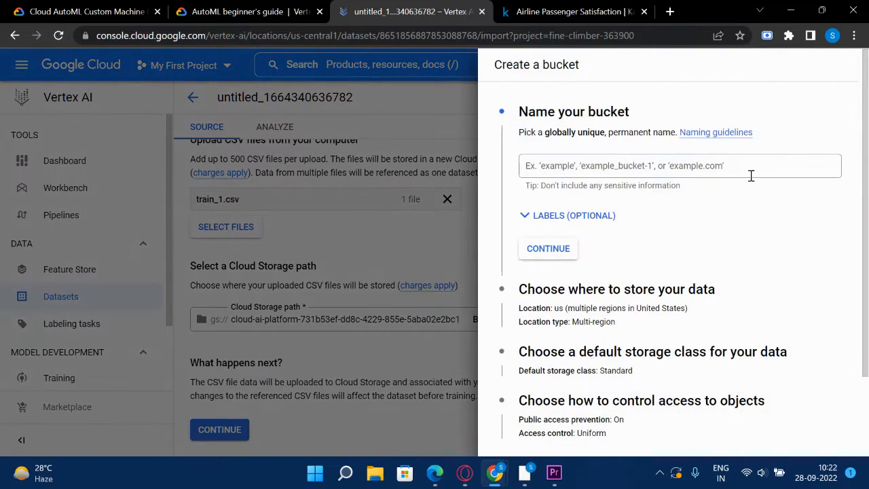
{"action": "left_click", "coordinate": [549, 159]}
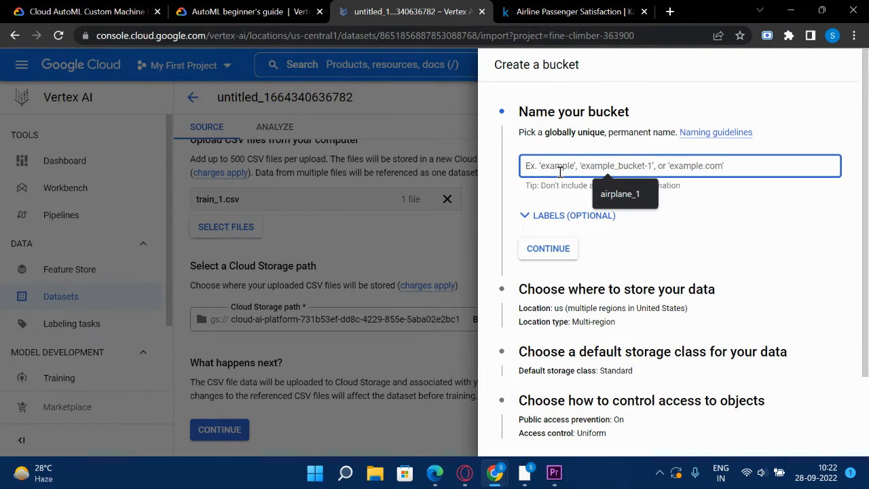
{"action": "type", "text": "airdemo"}
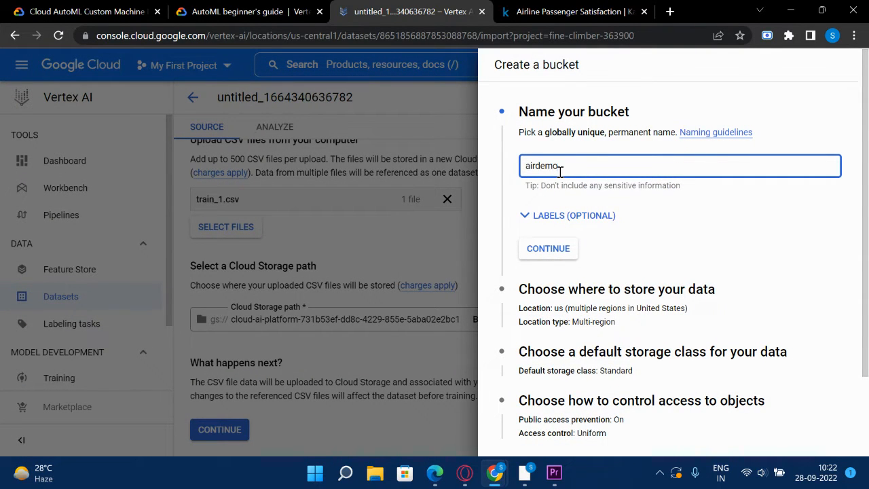
{"action": "key", "text": "Return"}
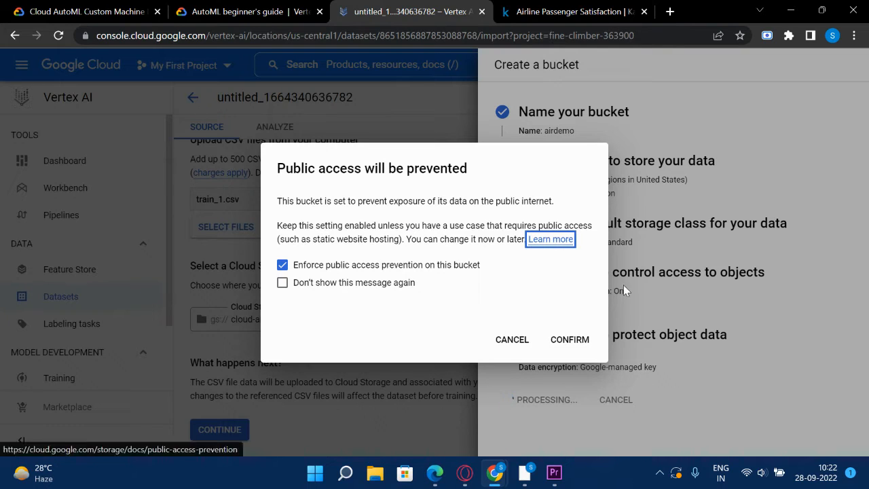
{"action": "left_click", "coordinate": [581, 346]}
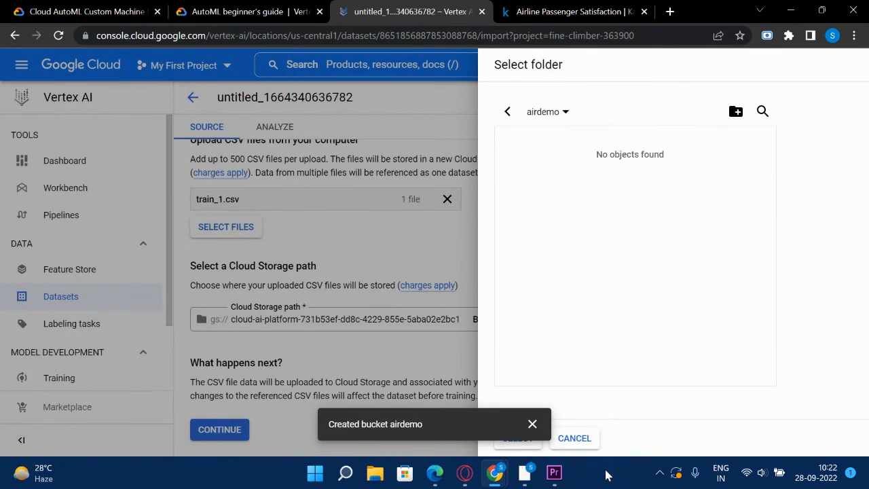
Step: Use the airdemo bucket as the Cloud Storage path and import train_1.csv into the dataset
{"action": "mouse_move", "coordinate": [545, 462]}
{"action": "left_click", "coordinate": [519, 439]}
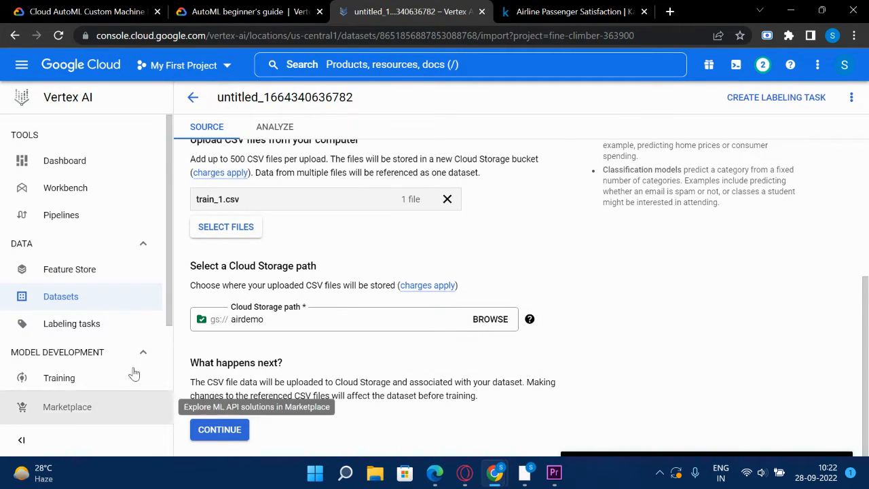
{"action": "left_click", "coordinate": [219, 434]}
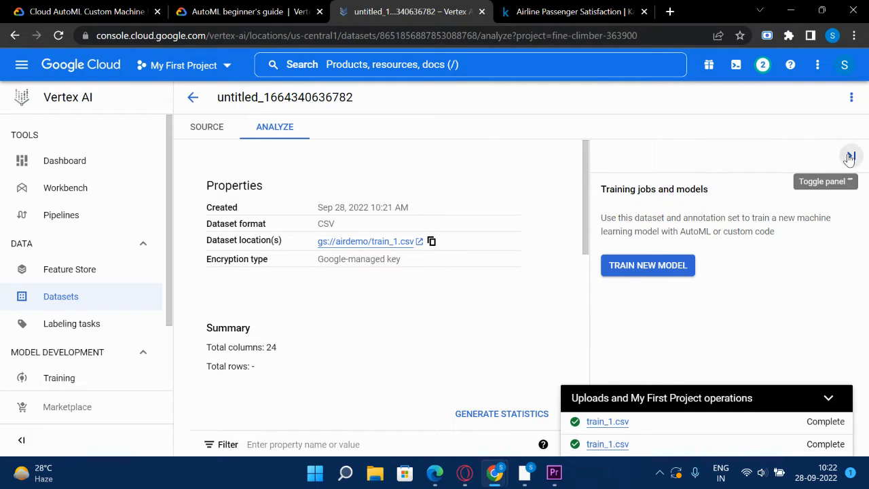
{"action": "scroll", "coordinate": [444, 328], "scroll_direction": "down", "scroll_amount": 3}
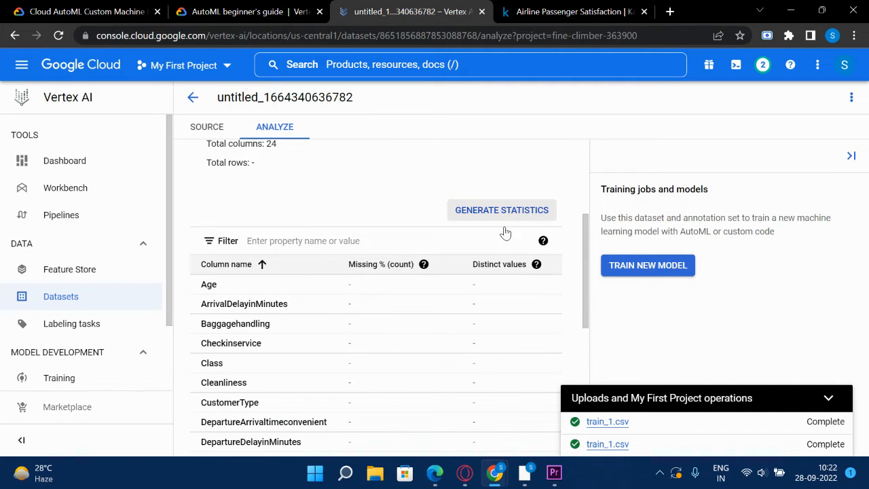
{"action": "left_click", "coordinate": [192, 97]}
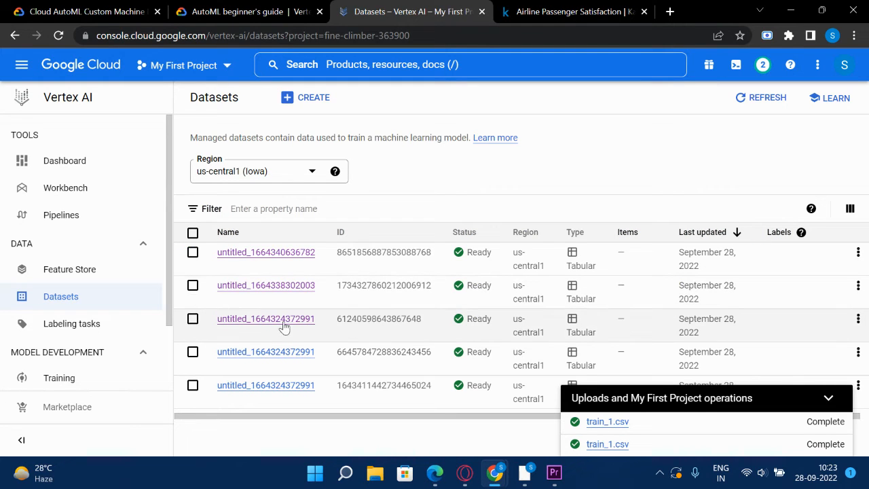
{"action": "left_click", "coordinate": [285, 324]}
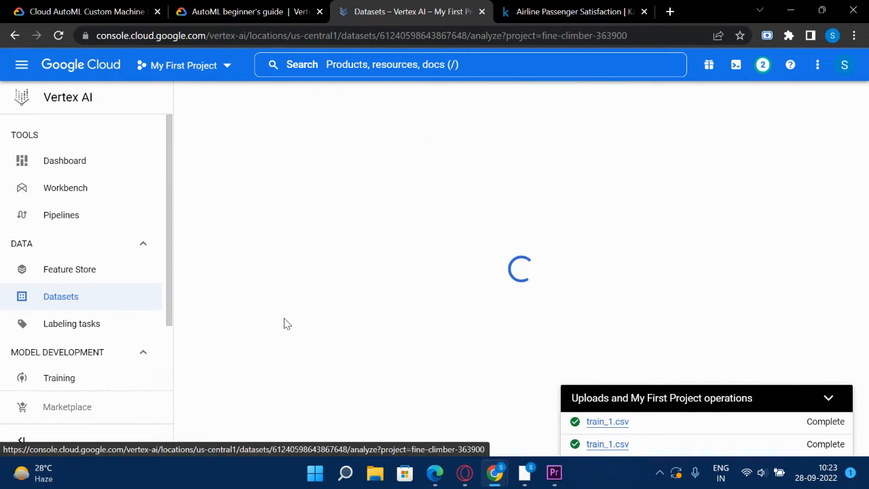
{"action": "left_click", "coordinate": [829, 399]}
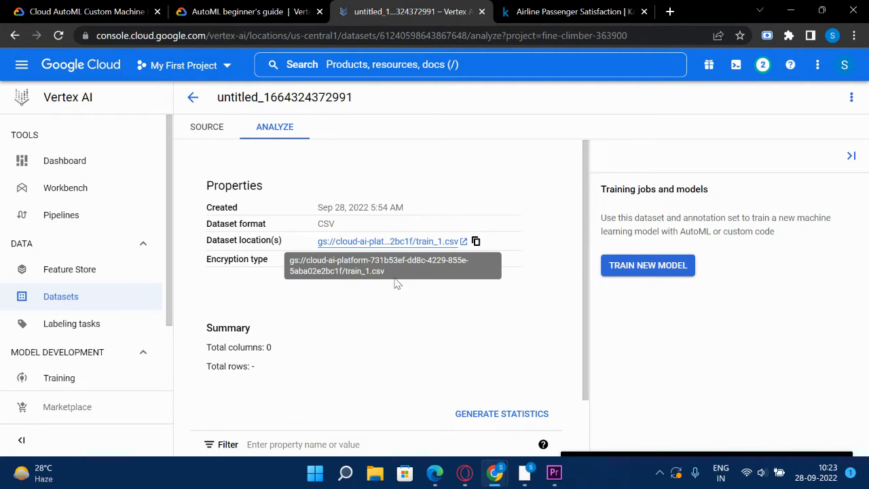
Step: Examine the dataset's summary and the missing and distinct value statistics of its columns, from Age to TypeofTravel
{"action": "scroll", "coordinate": [550, 287], "scroll_direction": "down", "scroll_amount": 3}
{"action": "scroll", "coordinate": [513, 317], "scroll_direction": "down", "scroll_amount": 2}
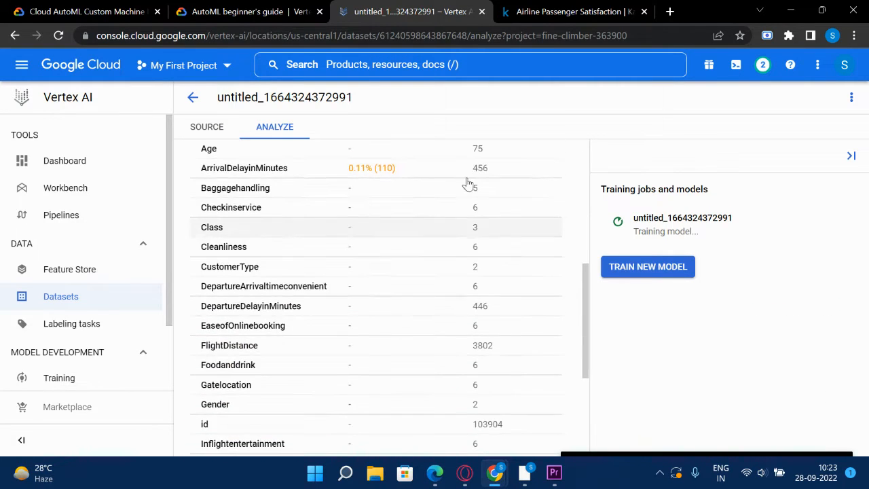
{"action": "scroll", "coordinate": [475, 185], "scroll_direction": "up", "scroll_amount": 1}
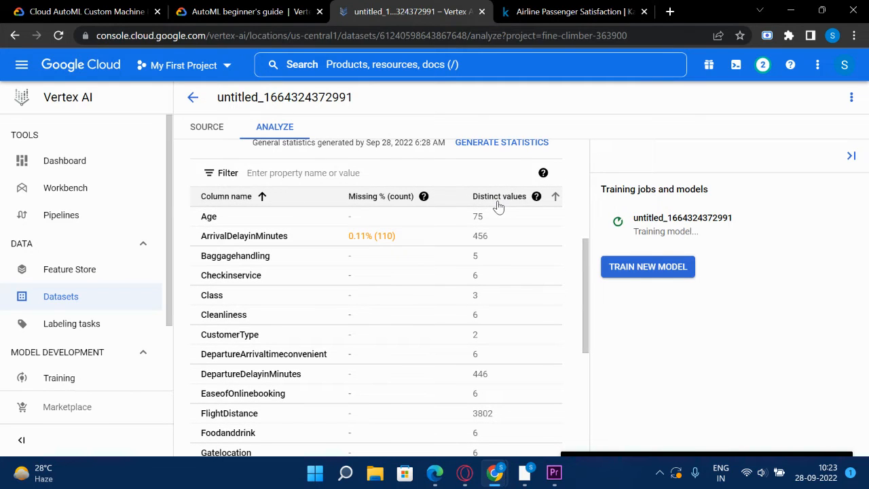
{"action": "scroll", "coordinate": [475, 291], "scroll_direction": "down", "scroll_amount": 2}
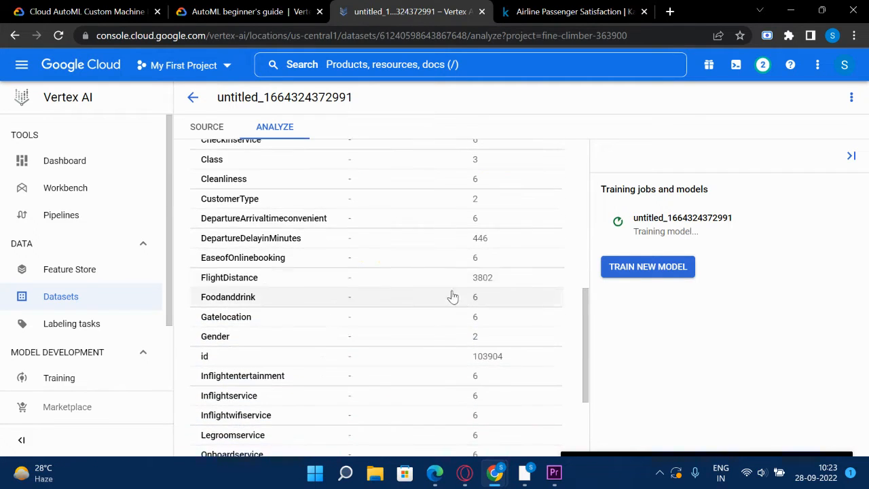
{"action": "scroll", "coordinate": [393, 269], "scroll_direction": "up", "scroll_amount": 2}
{"action": "scroll", "coordinate": [364, 274], "scroll_direction": "down", "scroll_amount": 4}
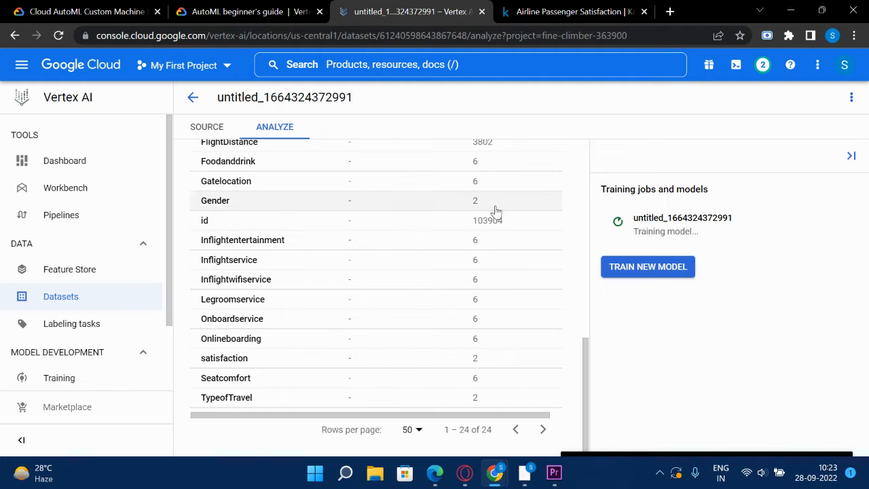
{"action": "scroll", "coordinate": [530, 274], "scroll_direction": "up", "scroll_amount": 1}
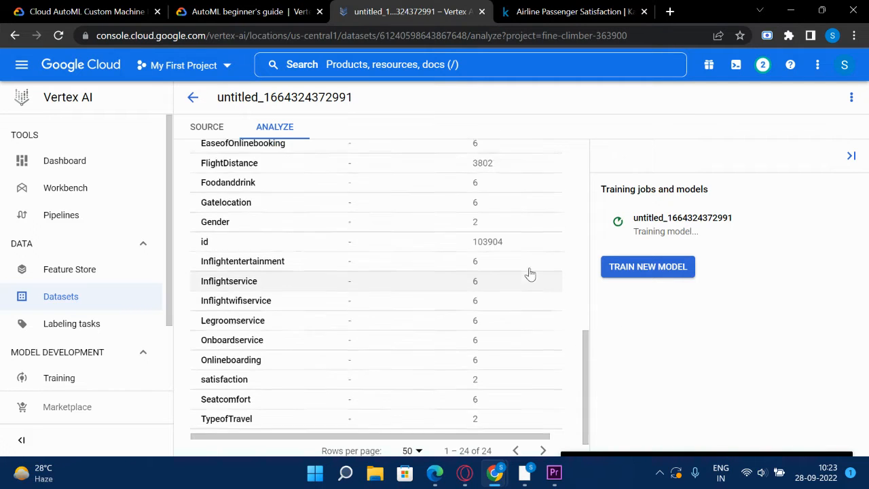
{"action": "scroll", "coordinate": [516, 291], "scroll_direction": "up", "scroll_amount": 2}
{"action": "scroll", "coordinate": [380, 251], "scroll_direction": "up", "scroll_amount": 3}
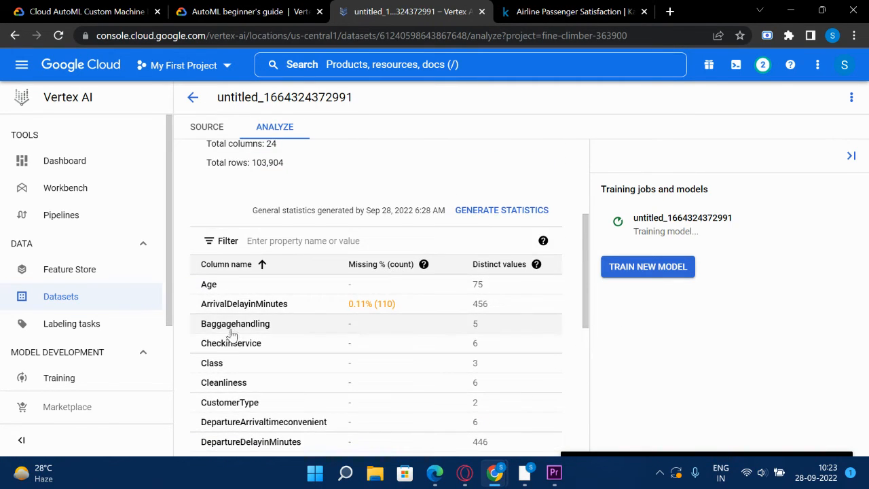
{"action": "scroll", "coordinate": [231, 334], "scroll_direction": "down", "scroll_amount": 5}
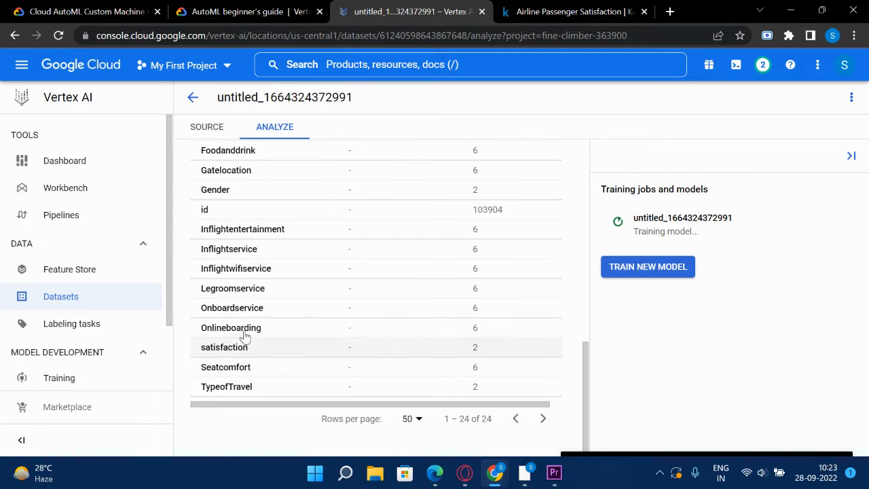
{"action": "scroll", "coordinate": [246, 336], "scroll_direction": "up", "scroll_amount": 8}
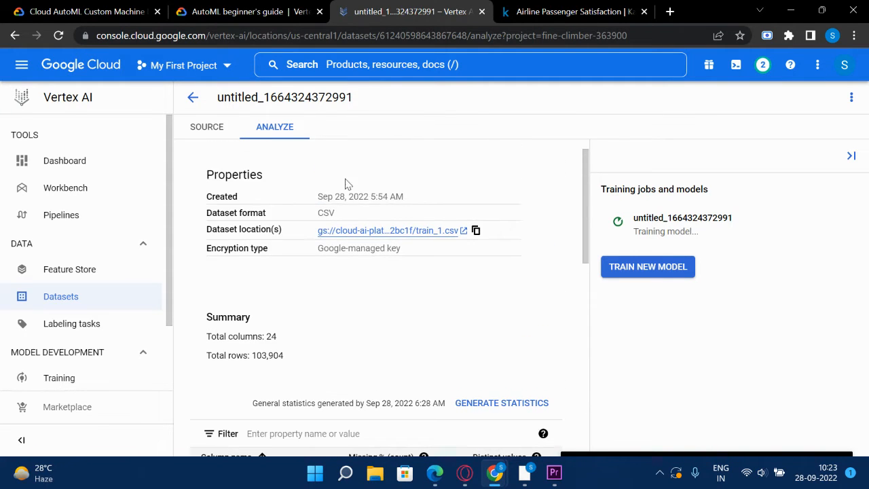
{"action": "scroll", "coordinate": [314, 240], "scroll_direction": "down", "scroll_amount": 6}
{"action": "scroll", "coordinate": [227, 408], "scroll_direction": "down", "scroll_amount": 2}
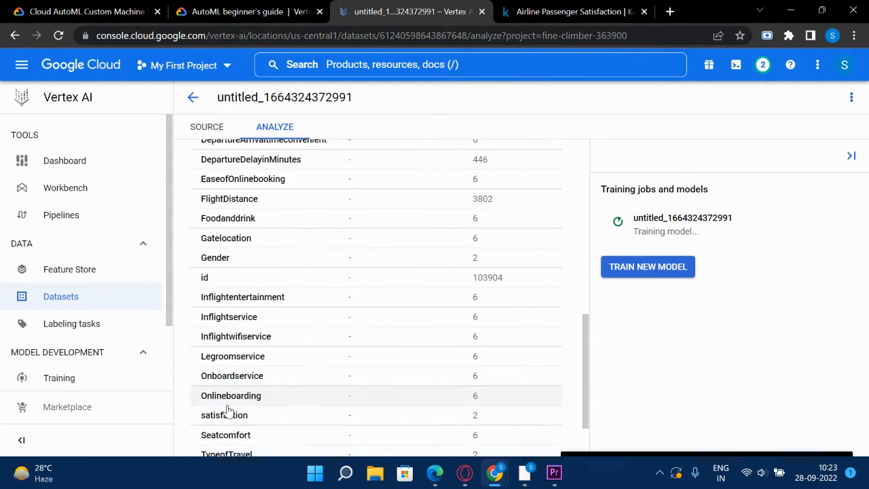
{"action": "scroll", "coordinate": [237, 292], "scroll_direction": "up", "scroll_amount": 3}
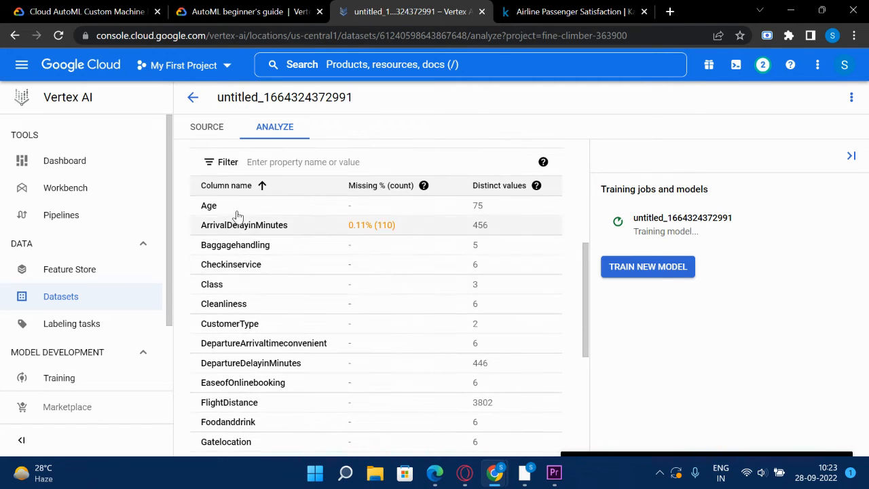
{"action": "scroll", "coordinate": [276, 294], "scroll_direction": "down", "scroll_amount": 3}
{"action": "scroll", "coordinate": [271, 223], "scroll_direction": "up", "scroll_amount": 2}
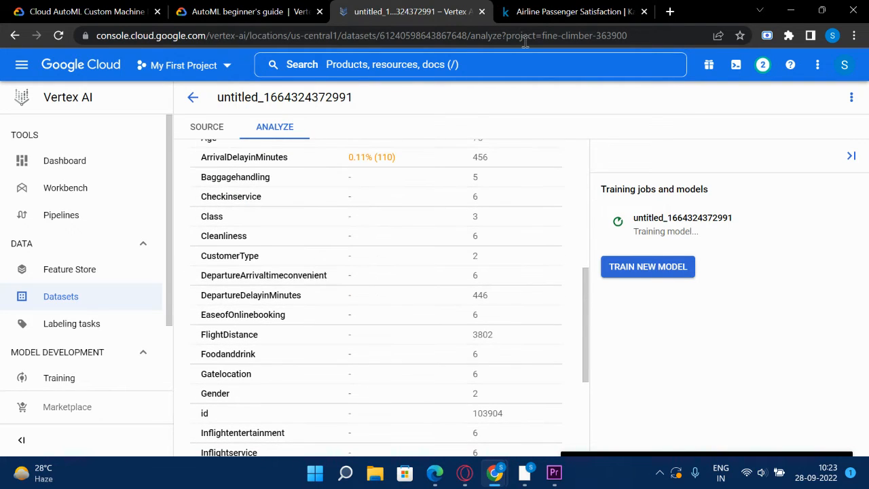
Step: Switch to the Airline Passenger Satisfaction page on Kaggle and review the descriptions of its columns, from Gender to Satisfaction
{"action": "left_click", "coordinate": [564, 11]}
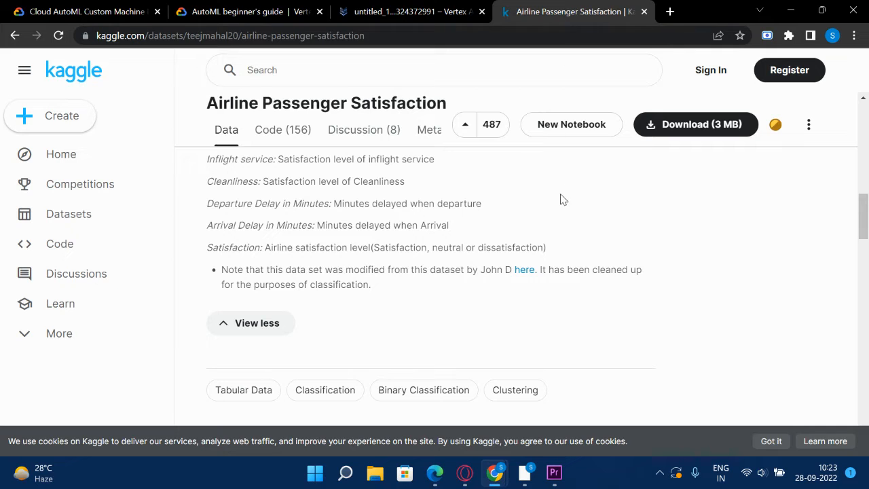
{"action": "scroll", "coordinate": [572, 257], "scroll_direction": "up", "scroll_amount": 4}
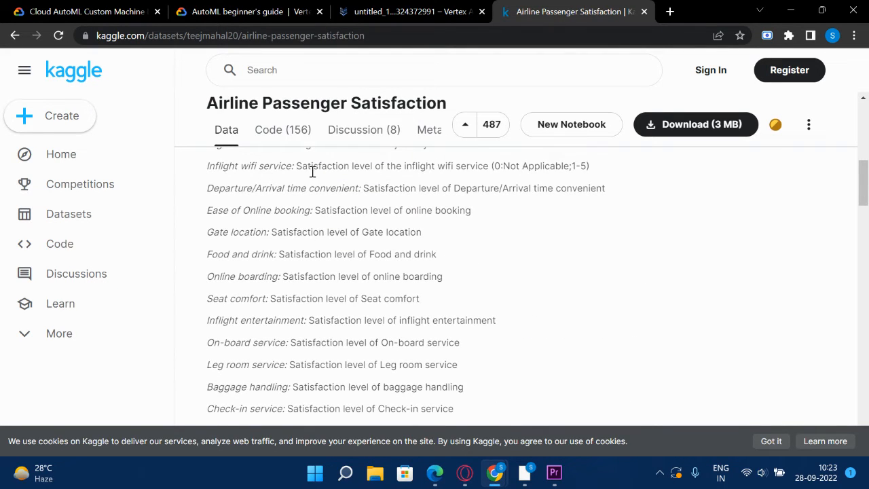
{"action": "scroll", "coordinate": [341, 256], "scroll_direction": "up", "scroll_amount": 3}
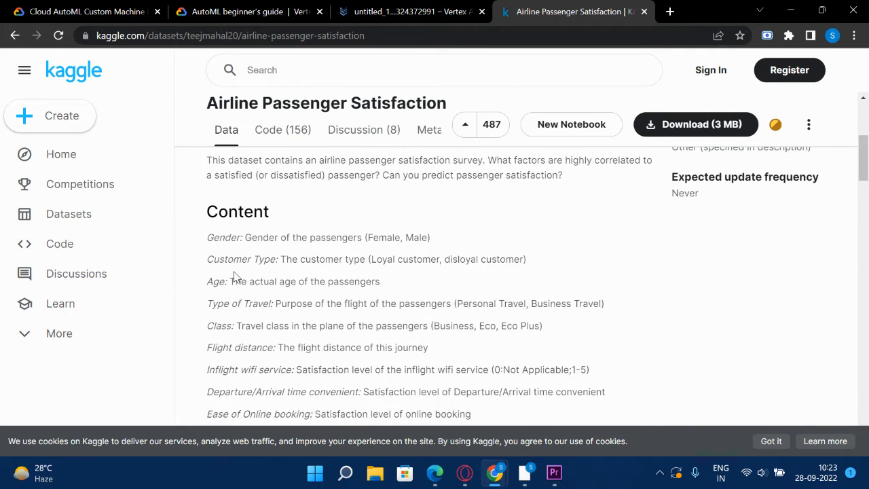
{"action": "scroll", "coordinate": [293, 255], "scroll_direction": "down", "scroll_amount": 4}
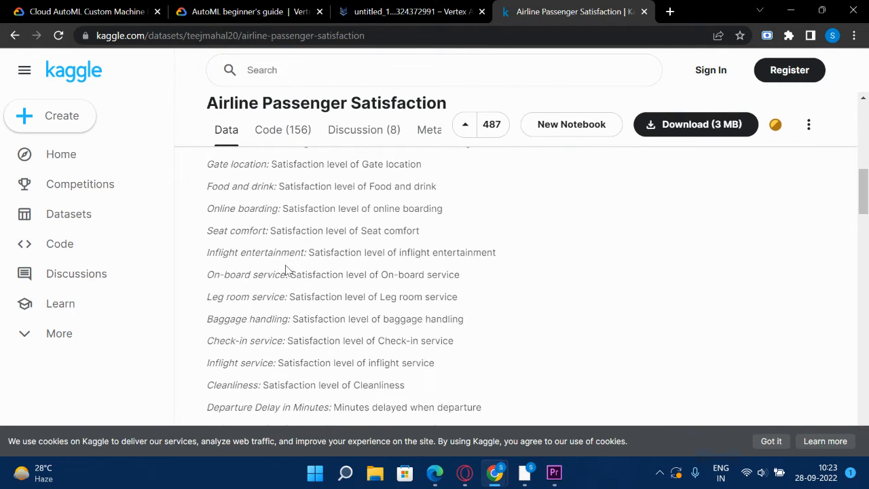
{"action": "scroll", "coordinate": [258, 309], "scroll_direction": "down", "scroll_amount": 2}
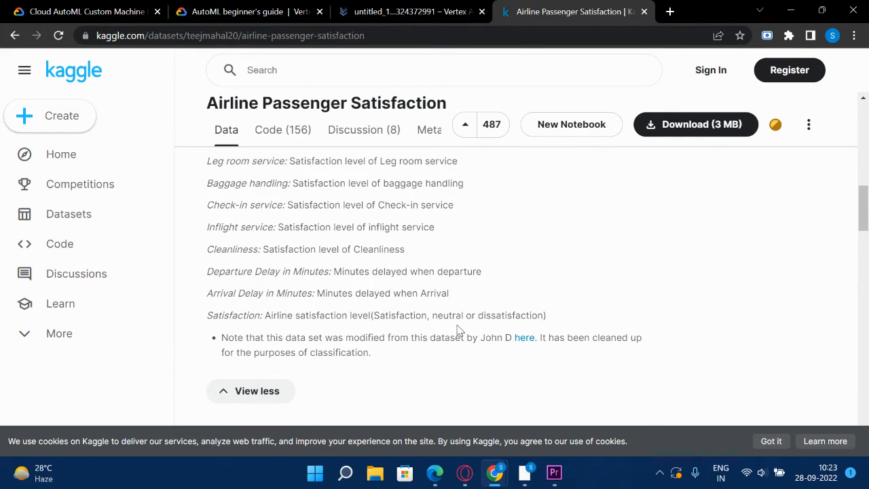
Step: Return to Vertex AI, check the remaining dataset columns and start creating a new training pipeline
{"action": "left_click", "coordinate": [455, 11]}
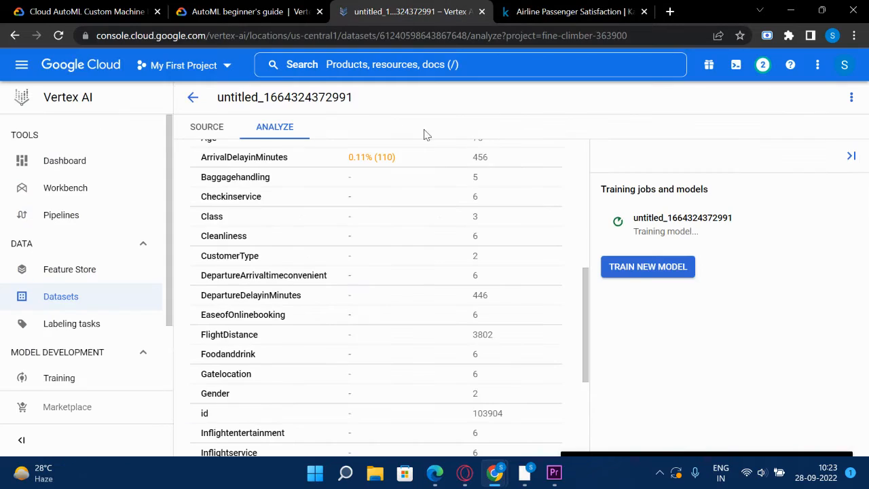
{"action": "scroll", "coordinate": [407, 380], "scroll_direction": "down", "scroll_amount": 3}
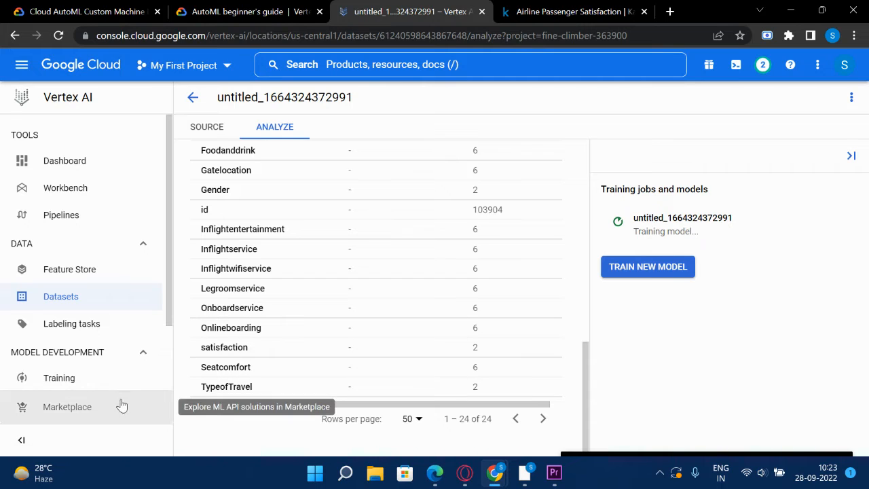
{"action": "left_click", "coordinate": [111, 378]}
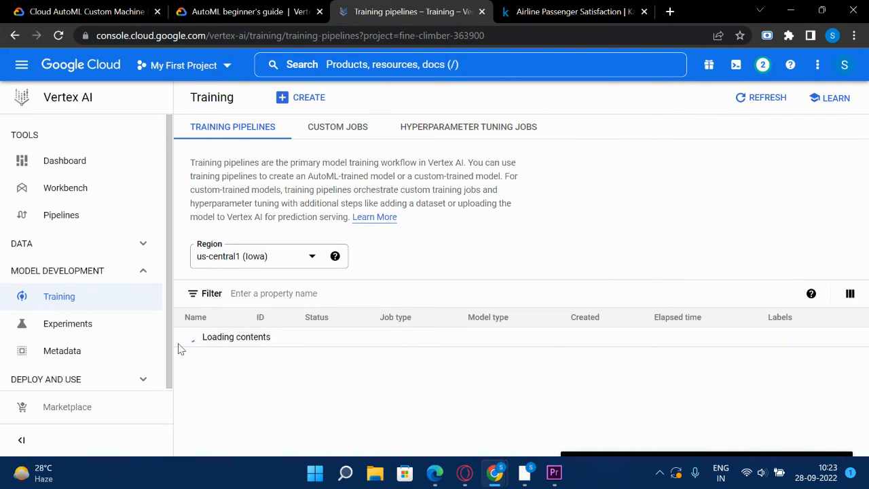
{"action": "left_click", "coordinate": [303, 102]}
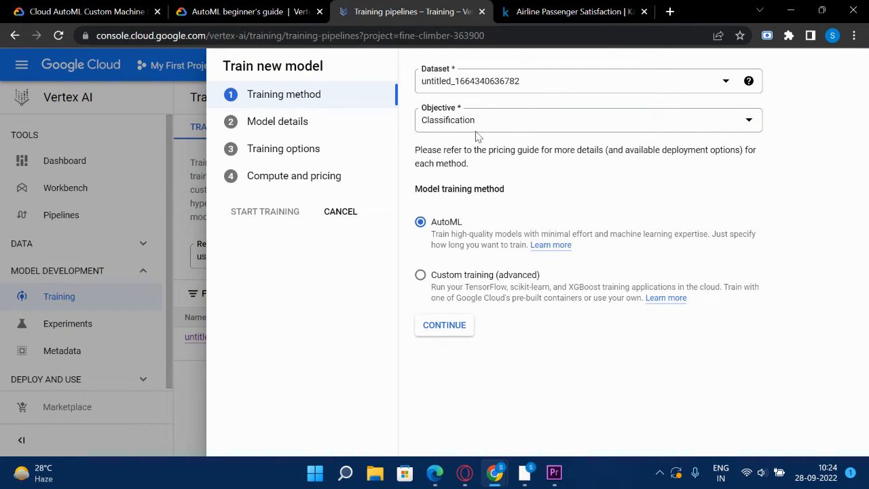
Step: Review the objectives offered for the new model and choose Classification
{"action": "left_click", "coordinate": [544, 126]}
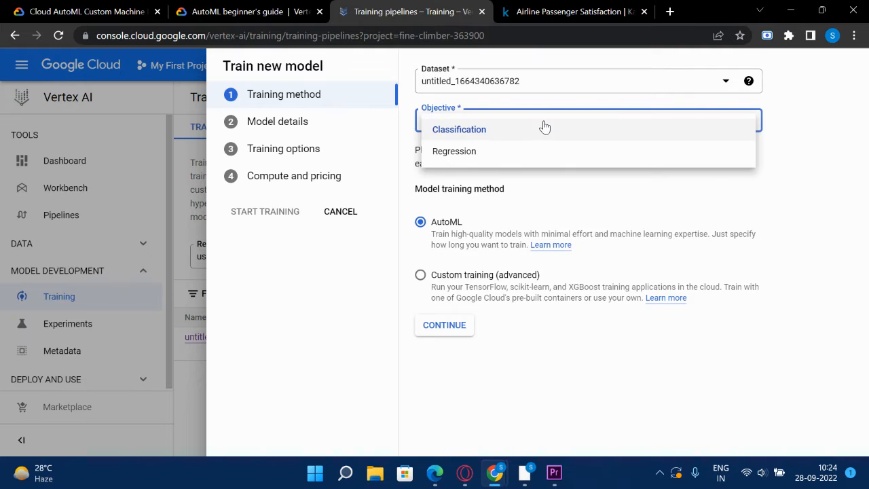
{"action": "left_click", "coordinate": [545, 128]}
{"action": "left_click", "coordinate": [494, 119]}
{"action": "left_click", "coordinate": [461, 130]}
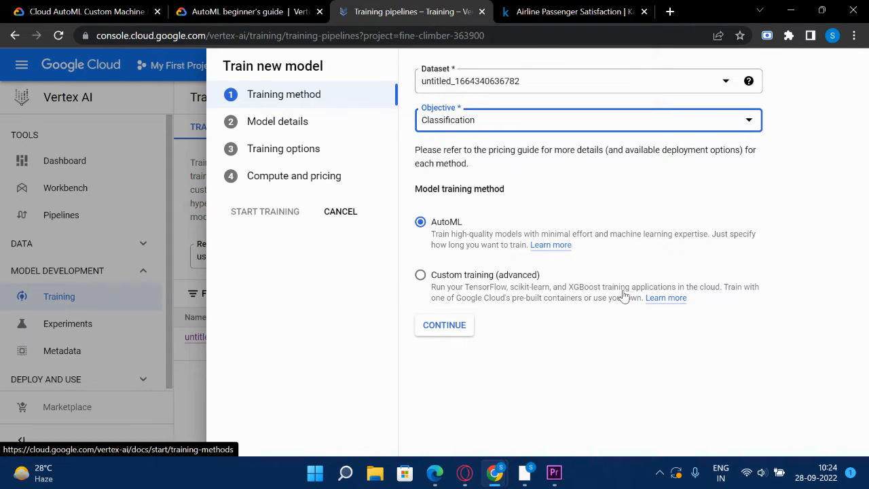
Step: Keep AutoML as the training method, set the new model's target column to satisfaction and proceed to the training options
{"action": "left_click", "coordinate": [448, 327]}
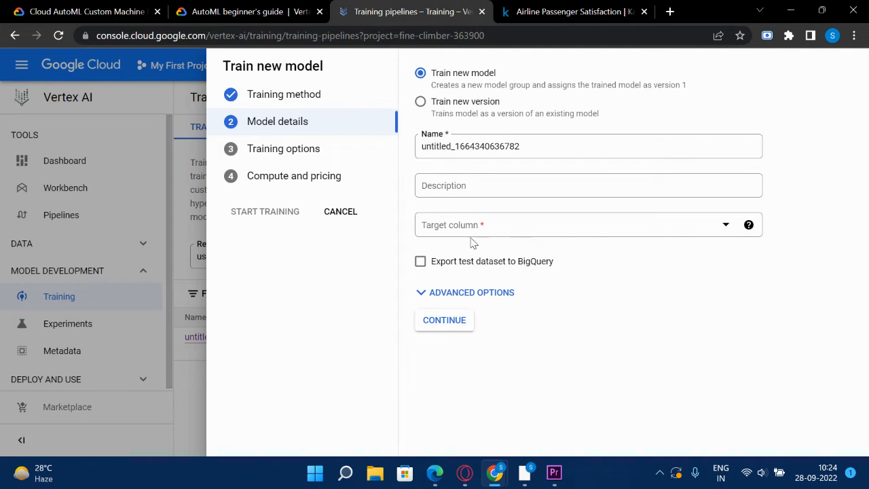
{"action": "left_click", "coordinate": [675, 228]}
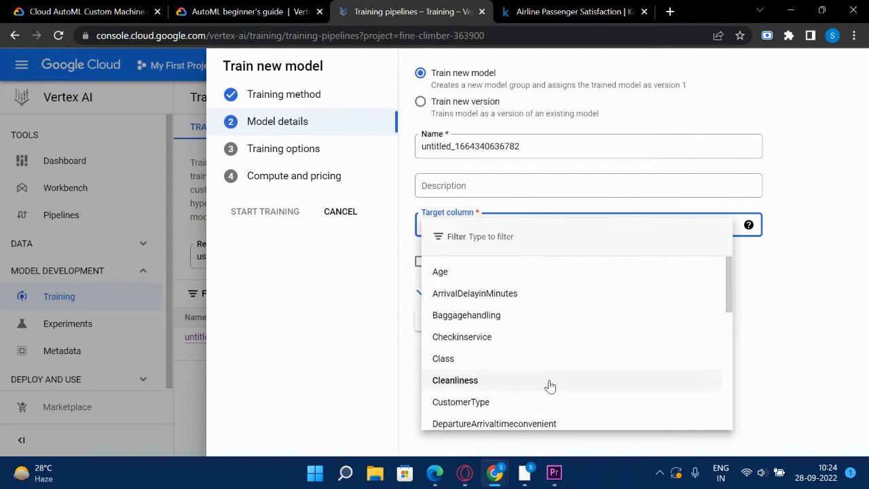
{"action": "scroll", "coordinate": [553, 369], "scroll_direction": "down", "scroll_amount": 5}
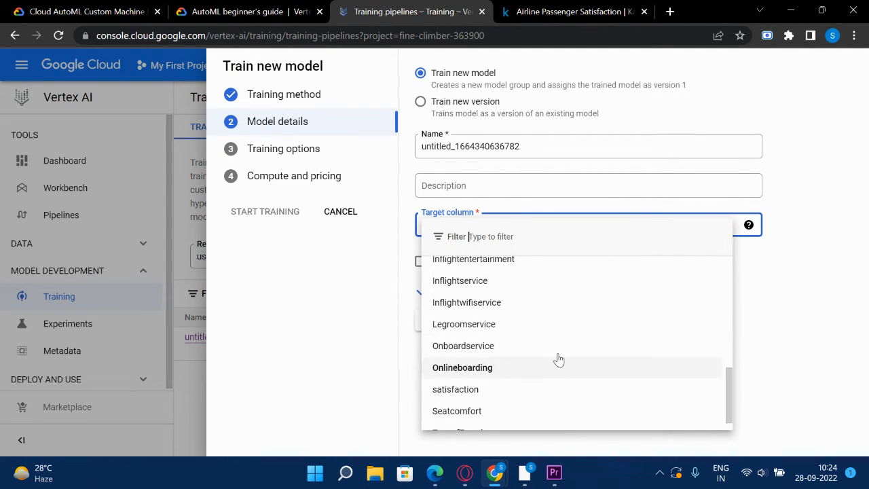
{"action": "left_click", "coordinate": [446, 398]}
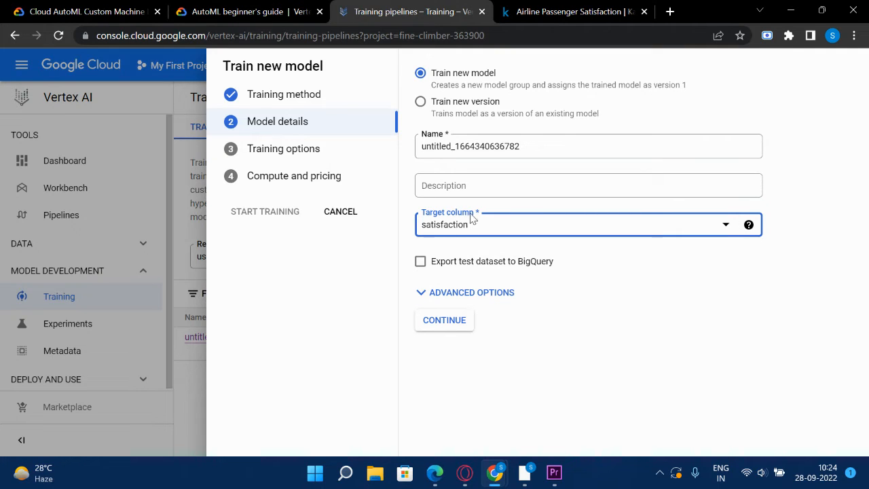
{"action": "left_click", "coordinate": [435, 331]}
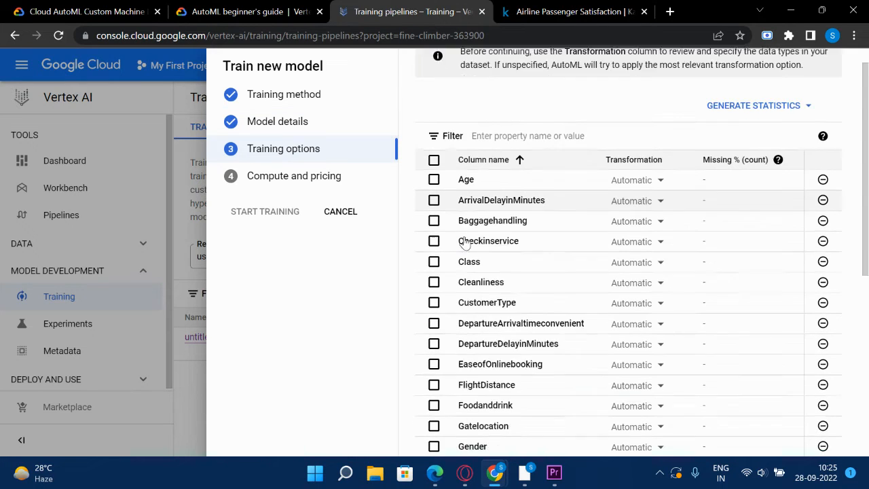
Step: Select all feature columns in the training options, deselect the id column and proceed to compute and pricing
{"action": "left_click", "coordinate": [434, 121]}
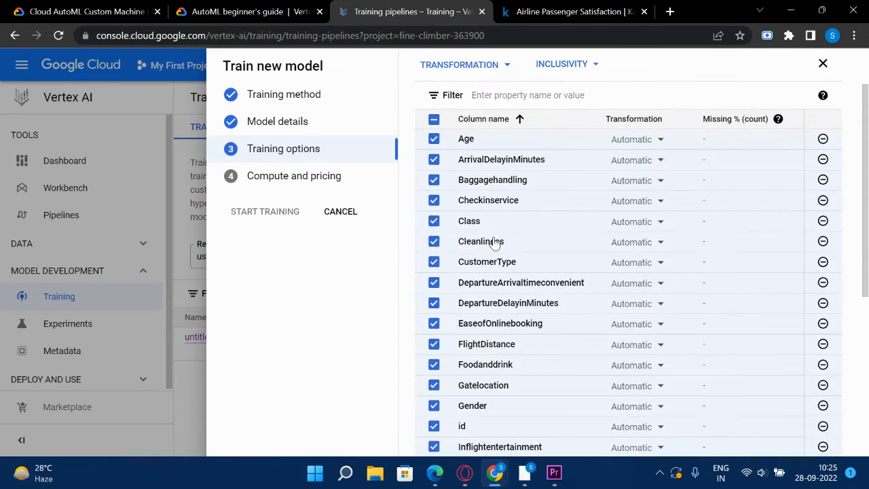
{"action": "scroll", "coordinate": [485, 174], "scroll_direction": "down", "scroll_amount": 5}
{"action": "scroll", "coordinate": [467, 244], "scroll_direction": "up", "scroll_amount": 2}
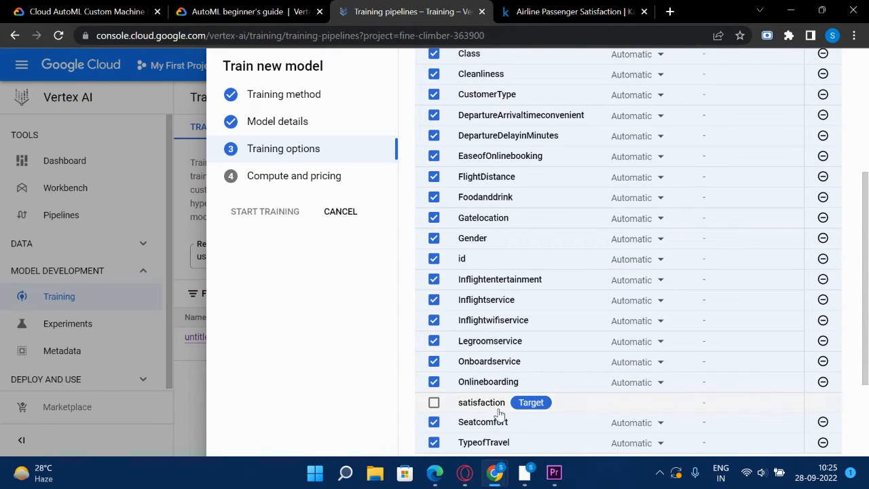
{"action": "left_click", "coordinate": [434, 258]}
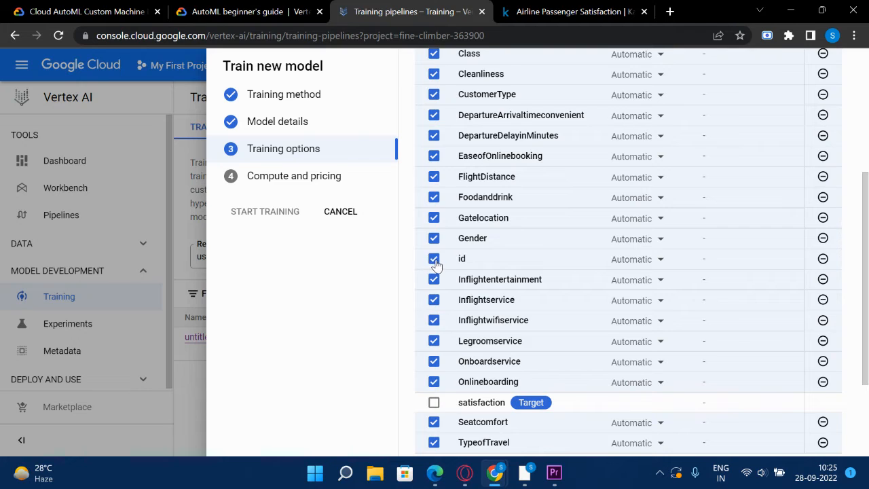
{"action": "scroll", "coordinate": [473, 219], "scroll_direction": "down", "scroll_amount": 2}
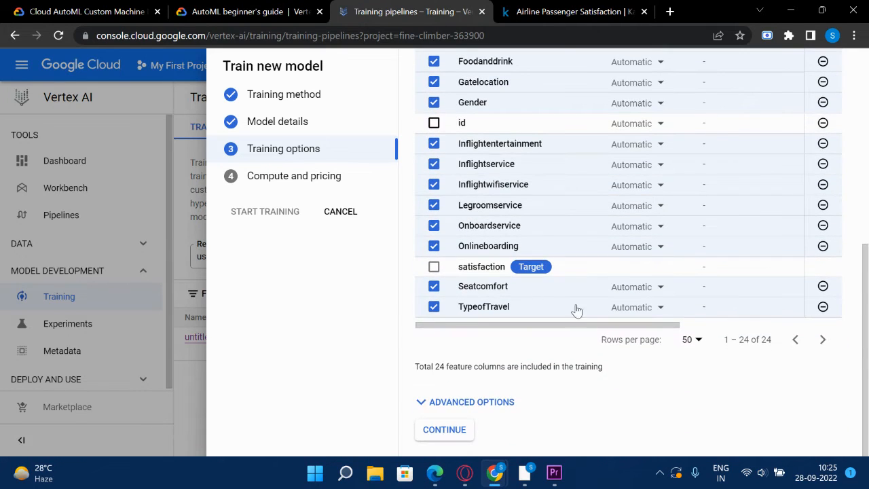
{"action": "left_click", "coordinate": [444, 430]}
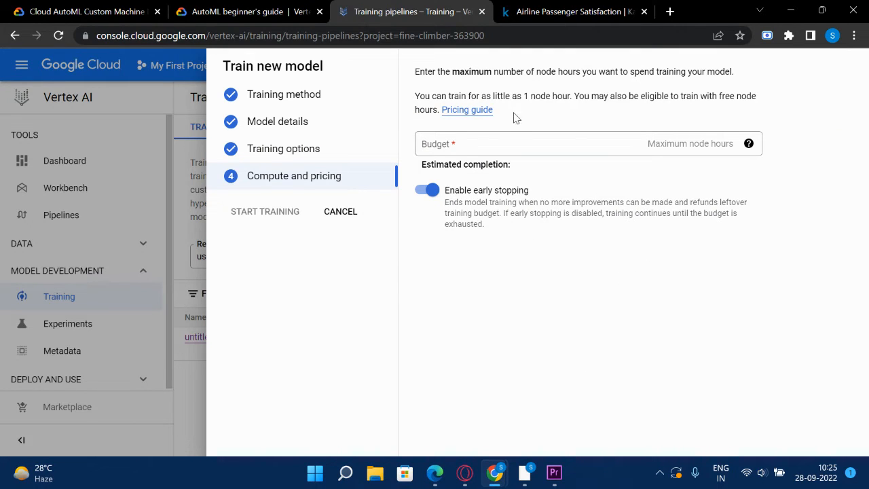
Step: Set the training budget to 2 maximum node hours and dismiss the new model form without starting the training
{"action": "left_click", "coordinate": [492, 140]}
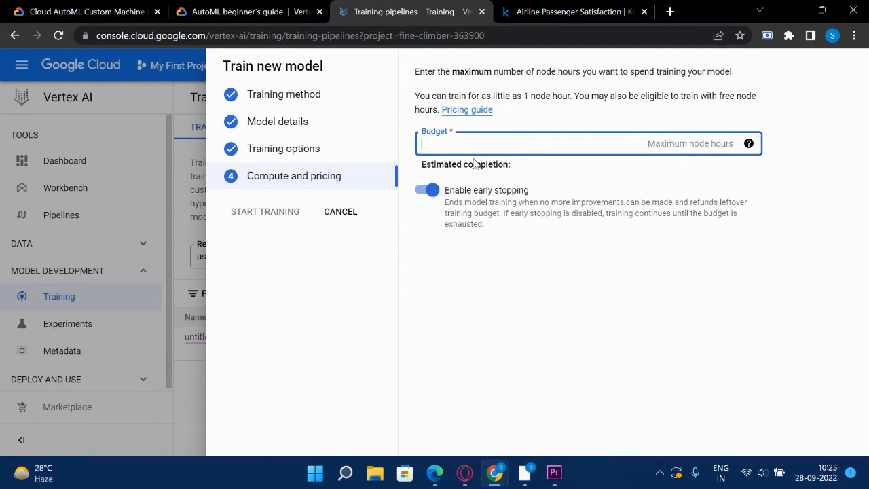
{"action": "type", "text": "2"}
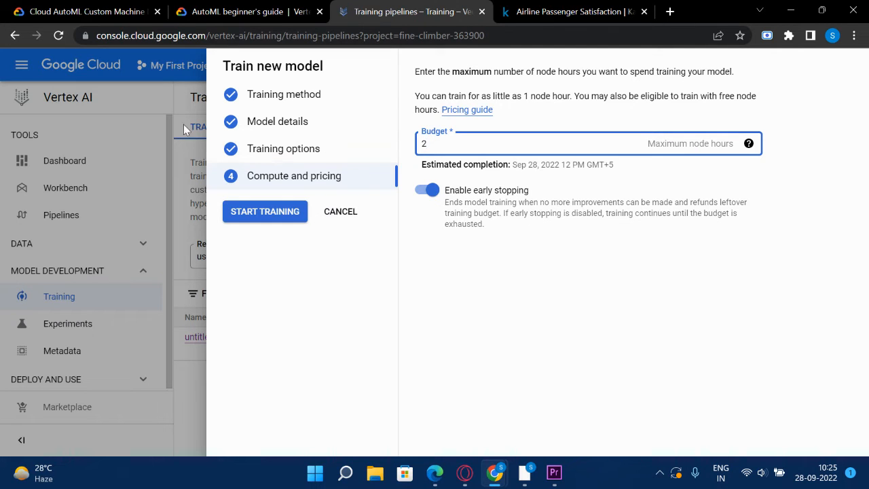
{"action": "left_click", "coordinate": [166, 99]}
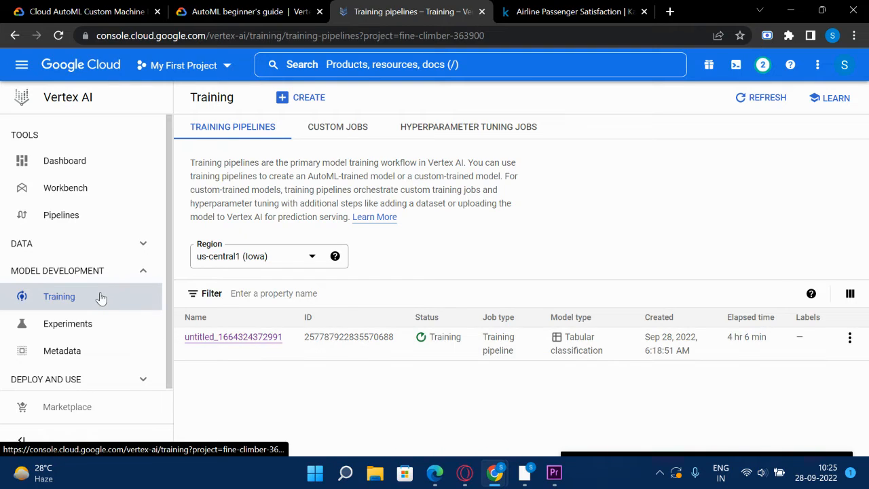
{"action": "left_click", "coordinate": [247, 337]}
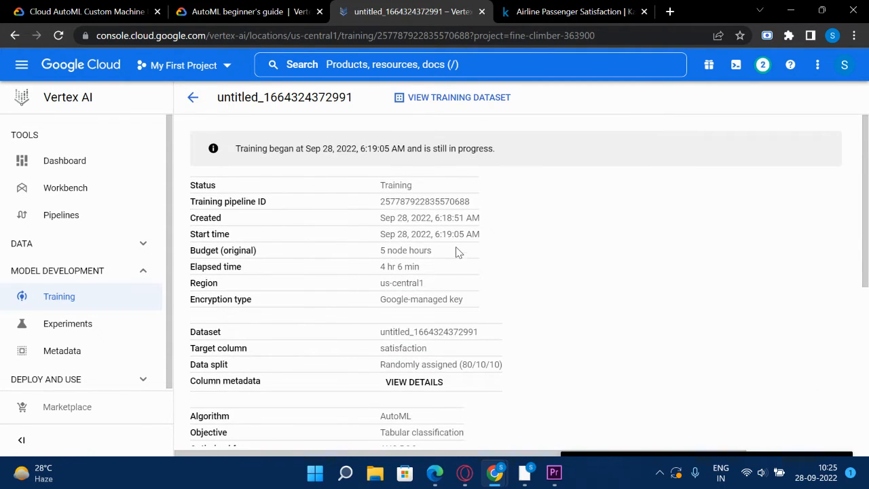
{"action": "scroll", "coordinate": [458, 252], "scroll_direction": "down", "scroll_amount": 1}
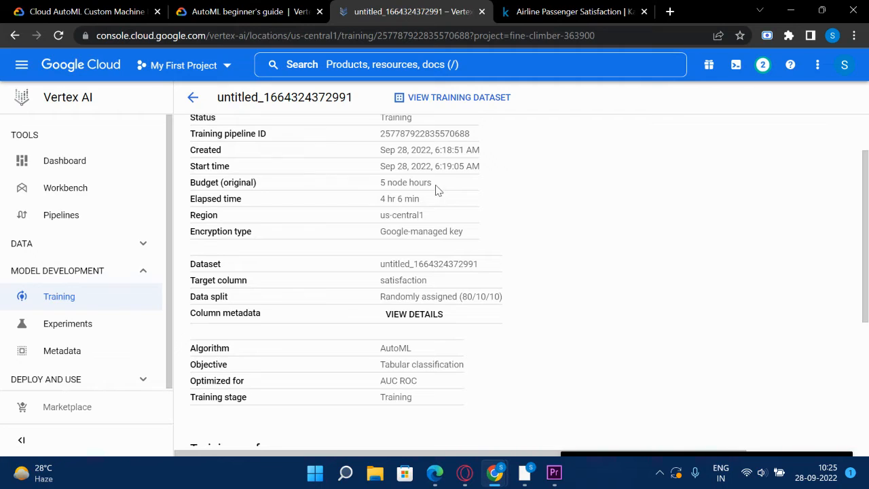
{"action": "scroll", "coordinate": [438, 191], "scroll_direction": "down", "scroll_amount": 1}
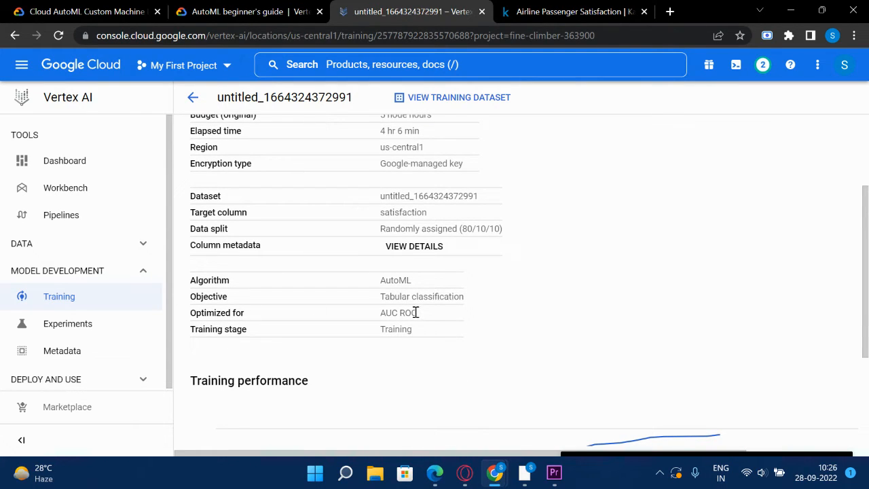
{"action": "scroll", "coordinate": [487, 209], "scroll_direction": "down", "scroll_amount": 2}
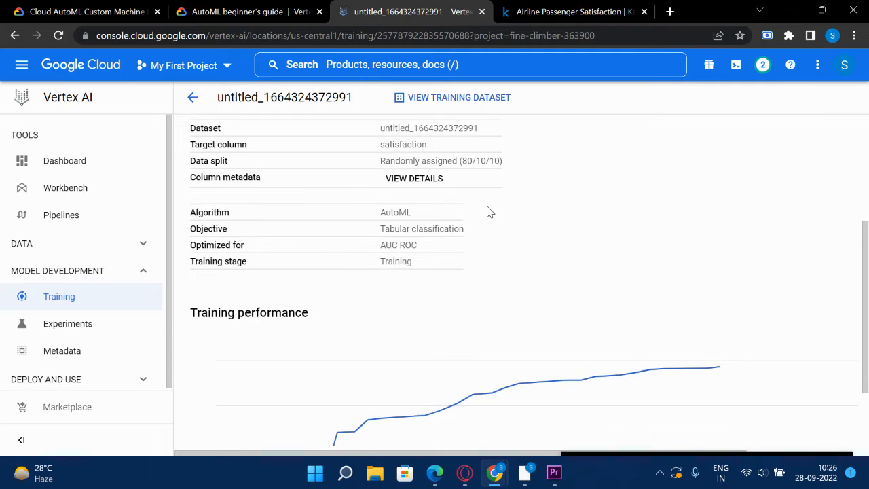
{"action": "scroll", "coordinate": [292, 417], "scroll_direction": "down", "scroll_amount": 1}
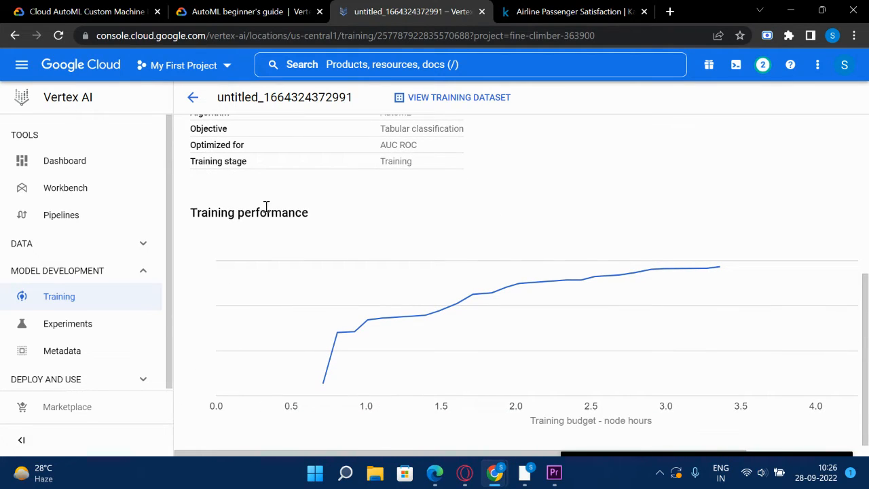
{"action": "mouse_move", "coordinate": [716, 270]}
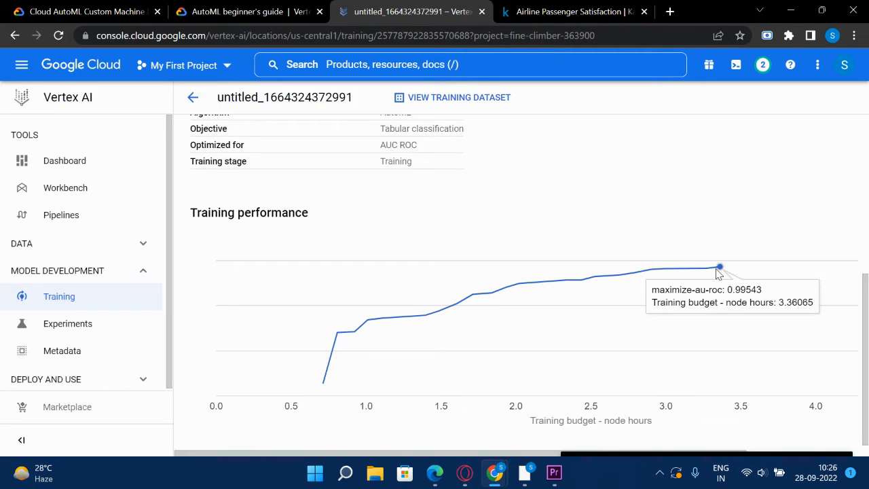
{"action": "scroll", "coordinate": [427, 203], "scroll_direction": "up", "scroll_amount": 4}
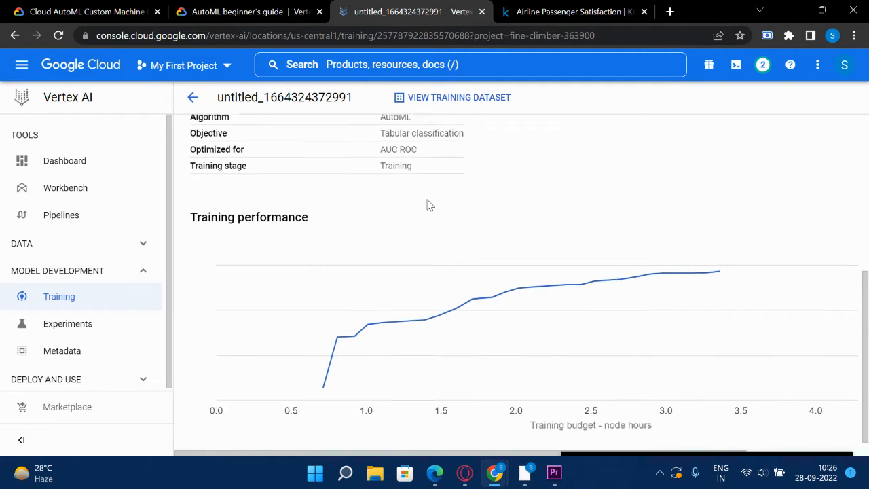
Step: Switch to the Opera window, show the Vertex AI training pipelines and open the finished airplane classification model's evaluation
{"action": "mouse_move", "coordinate": [465, 473]}
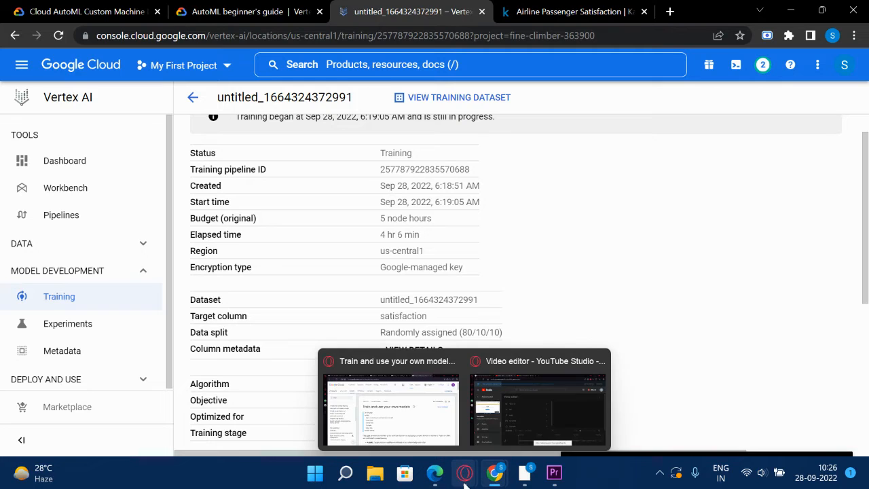
{"action": "left_click", "coordinate": [383, 429]}
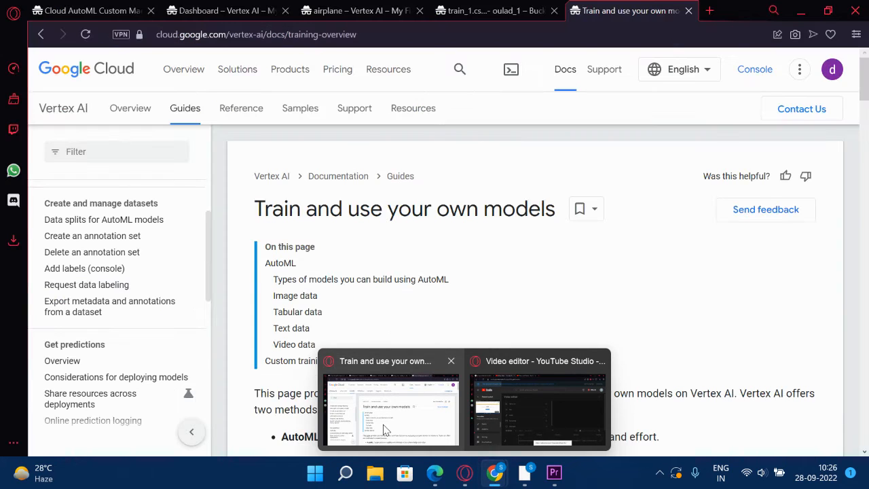
{"action": "left_click", "coordinate": [107, 11]}
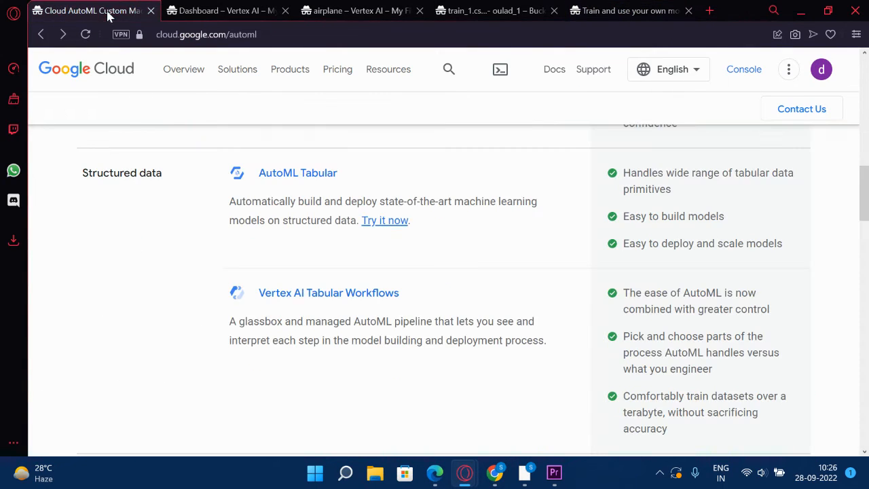
{"action": "left_click", "coordinate": [194, 9]}
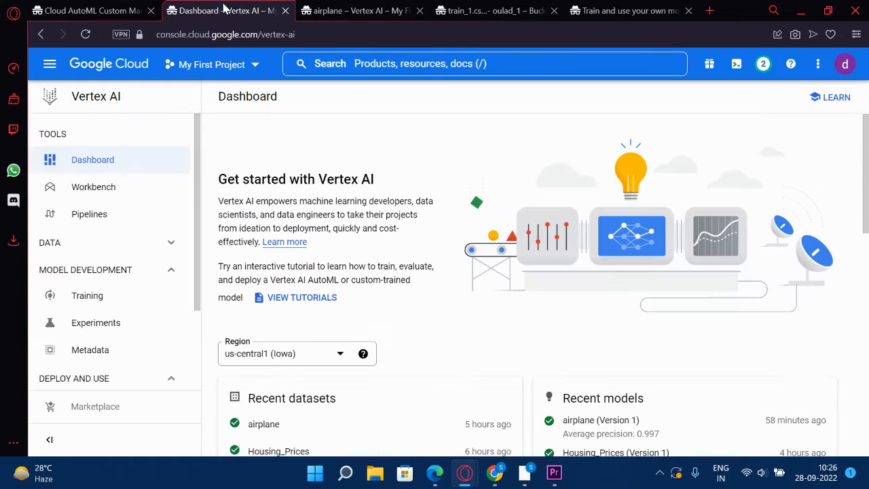
{"action": "scroll", "coordinate": [105, 251], "scroll_direction": "down", "scroll_amount": 1}
{"action": "left_click", "coordinate": [103, 232]}
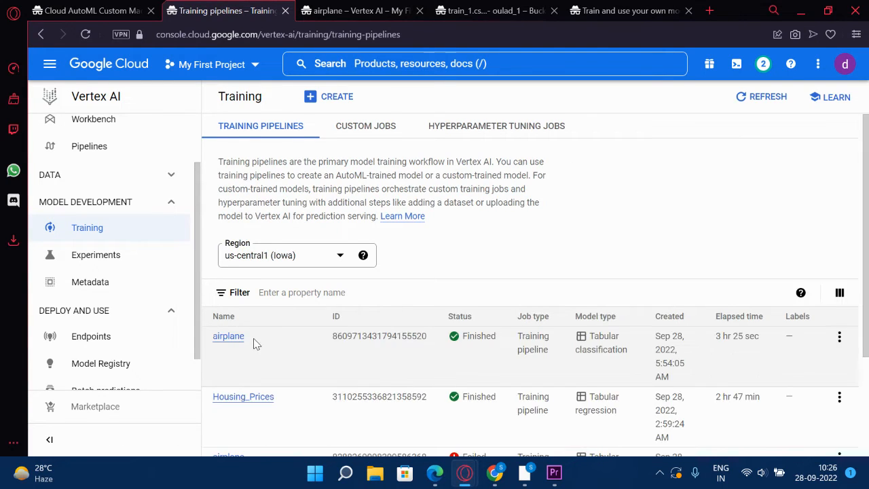
{"action": "left_click", "coordinate": [221, 338]}
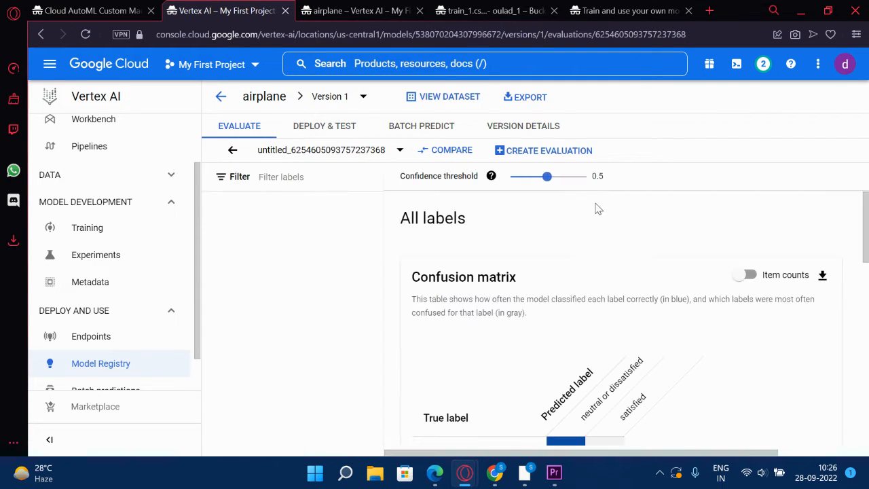
Step: Examine the airplane model's evaluation metrics for all labels, its precision-recall and ROC curves, and the confusion matrix
{"action": "scroll", "coordinate": [600, 224], "scroll_direction": "down", "scroll_amount": 2}
{"action": "scroll", "coordinate": [583, 302], "scroll_direction": "up", "scroll_amount": 2}
{"action": "scroll", "coordinate": [500, 258], "scroll_direction": "down", "scroll_amount": 2}
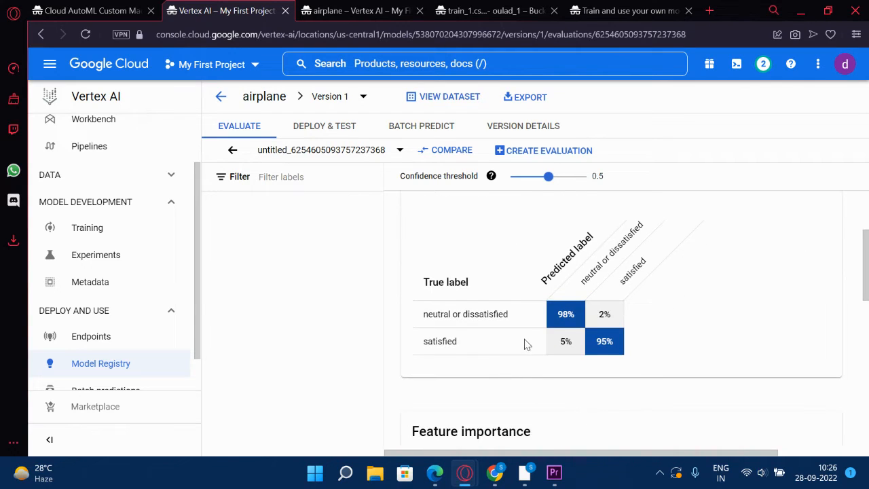
{"action": "scroll", "coordinate": [524, 344], "scroll_direction": "up", "scroll_amount": 1}
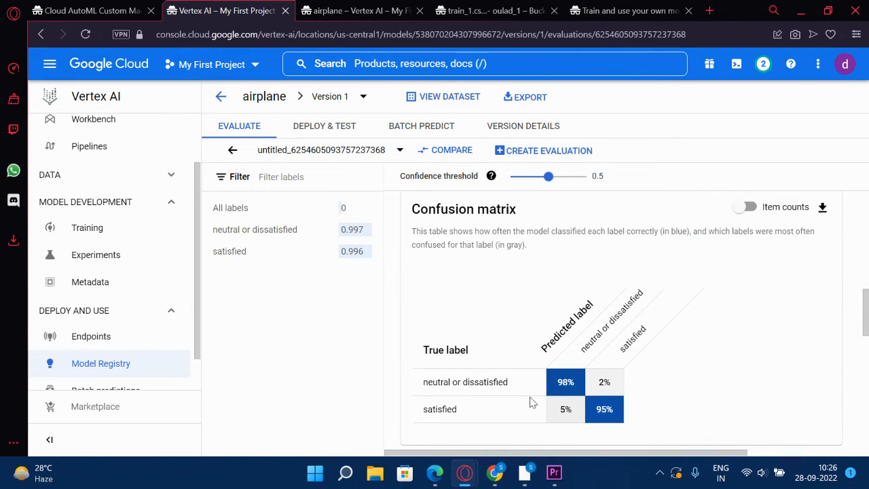
{"action": "scroll", "coordinate": [597, 392], "scroll_direction": "up", "scroll_amount": 2}
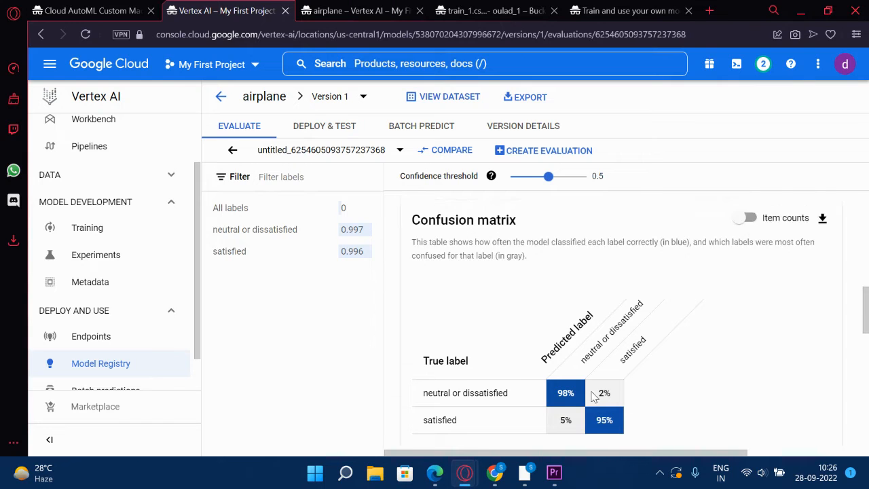
{"action": "scroll", "coordinate": [531, 252], "scroll_direction": "up", "scroll_amount": 2}
{"action": "scroll", "coordinate": [531, 253], "scroll_direction": "up", "scroll_amount": 3}
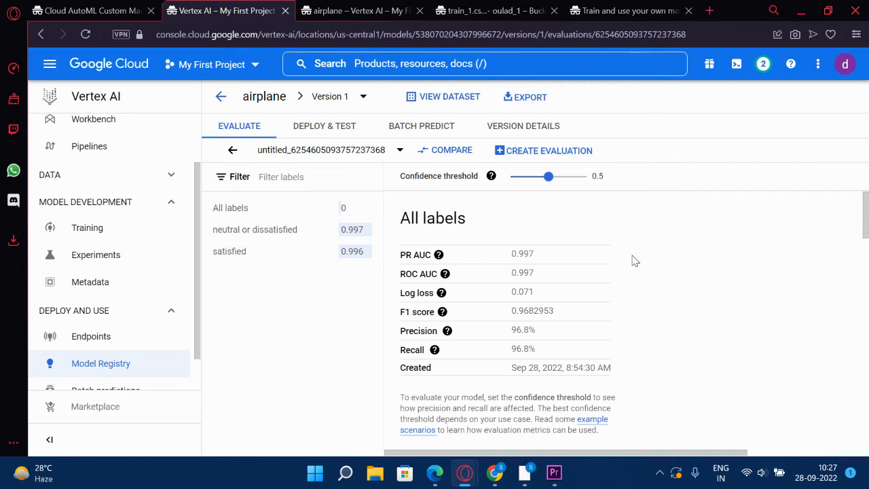
{"action": "scroll", "coordinate": [694, 354], "scroll_direction": "down", "scroll_amount": 3}
{"action": "scroll", "coordinate": [689, 347], "scroll_direction": "down", "scroll_amount": 4}
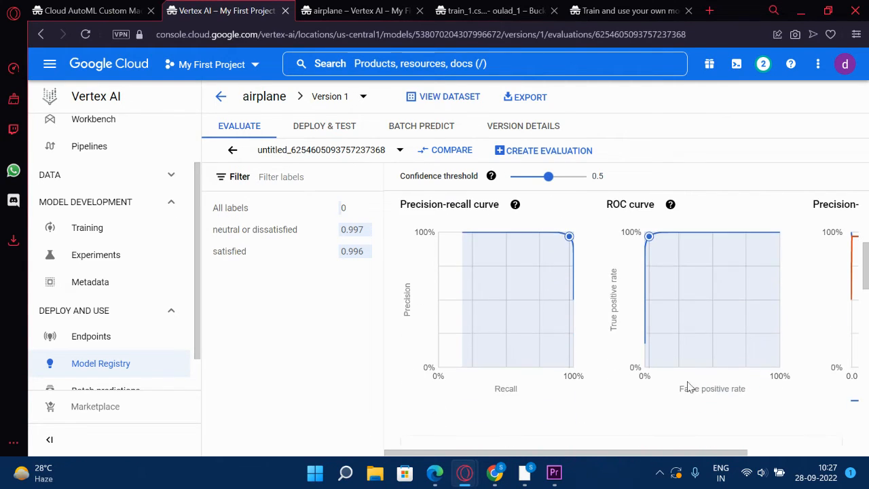
{"action": "scroll", "coordinate": [634, 301], "scroll_direction": "up", "scroll_amount": 3}
{"action": "scroll", "coordinate": [692, 366], "scroll_direction": "down", "scroll_amount": 5}
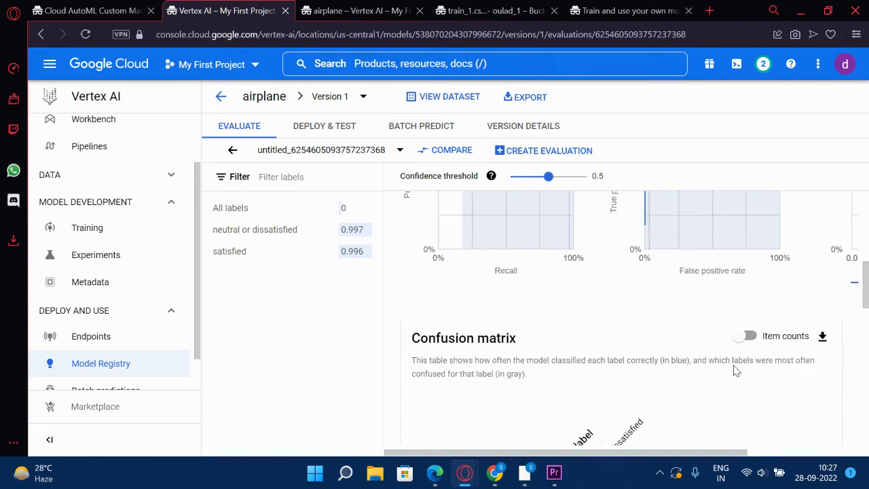
{"action": "scroll", "coordinate": [566, 394], "scroll_direction": "down", "scroll_amount": 2}
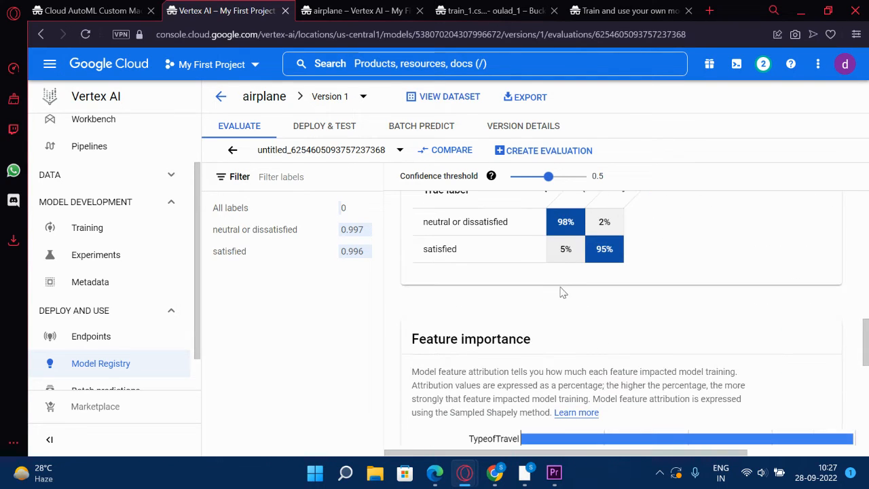
Step: Raise the evaluation's confidence threshold to 0.65 and further to 0.87, comparing the confusion matrix at each value
{"action": "mouse_move", "coordinate": [479, 176]}
{"action": "left_click_drag", "start_coordinate": [557, 180], "coordinate": [561, 178]}
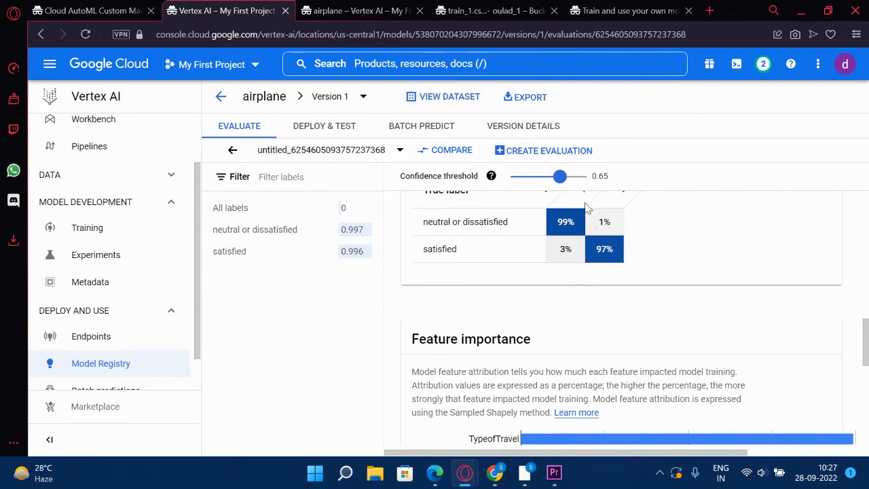
{"action": "left_click_drag", "start_coordinate": [561, 176], "coordinate": [576, 176]}
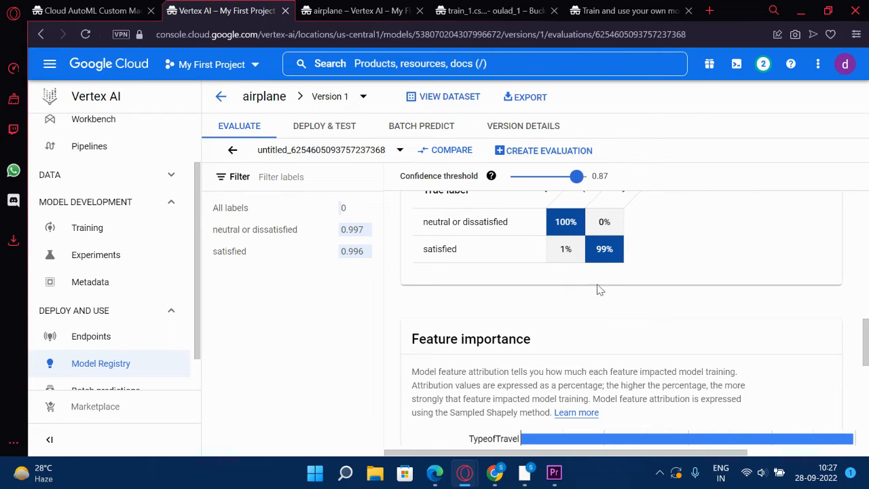
Step: Lower the evaluation's confidence threshold to 0.65 and check the confusion matrix and curves again
{"action": "scroll", "coordinate": [588, 265], "scroll_direction": "up", "scroll_amount": 1}
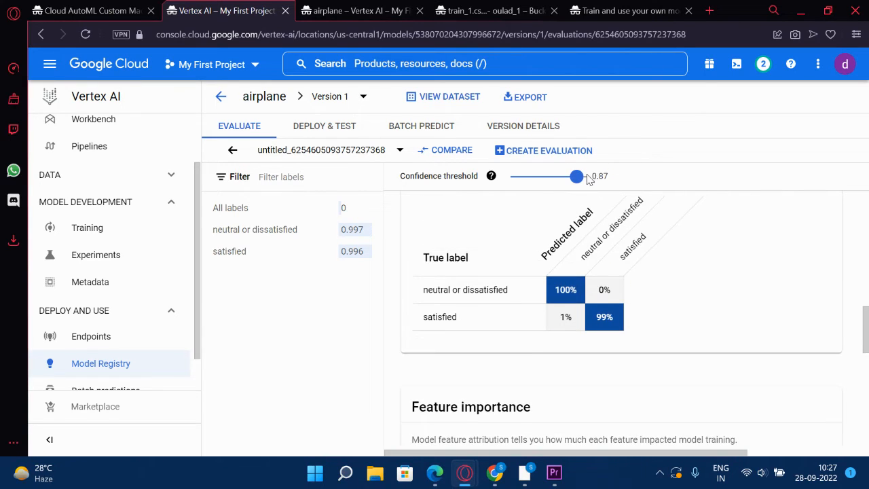
{"action": "left_click_drag", "start_coordinate": [575, 177], "coordinate": [560, 180]}
{"action": "scroll", "coordinate": [669, 312], "scroll_direction": "up", "scroll_amount": 2}
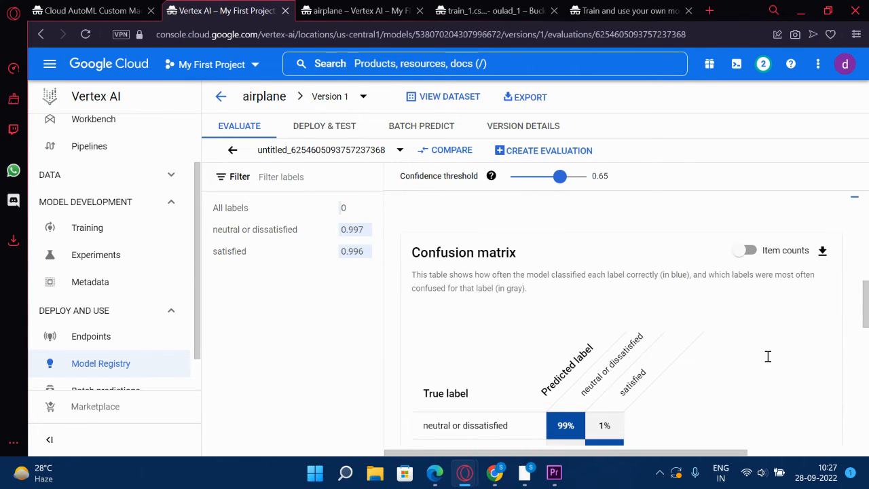
{"action": "scroll", "coordinate": [577, 248], "scroll_direction": "up", "scroll_amount": 2}
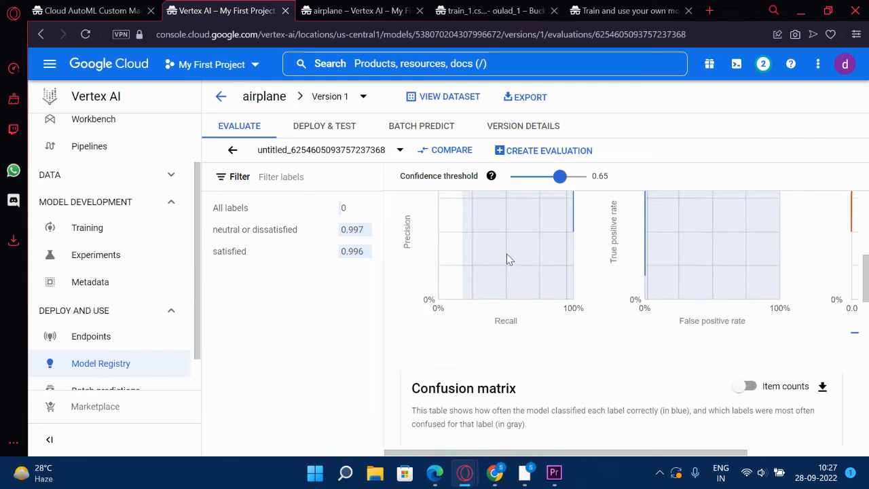
Step: Examine the airplane model's feature importance chart from TypeofTravel down to Gender, including the importance values of individual features
{"action": "scroll", "coordinate": [508, 257], "scroll_direction": "down", "scroll_amount": 5}
{"action": "scroll", "coordinate": [610, 326], "scroll_direction": "down", "scroll_amount": 4}
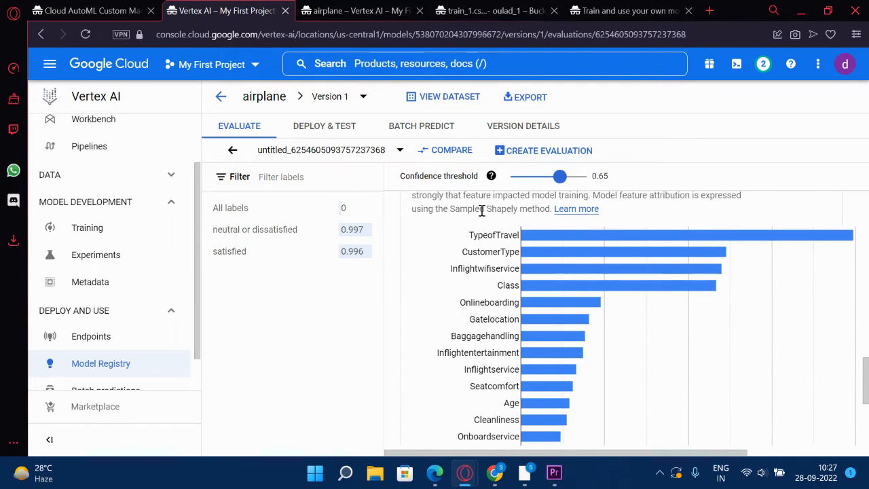
{"action": "scroll", "coordinate": [516, 258], "scroll_direction": "up", "scroll_amount": 3}
{"action": "scroll", "coordinate": [519, 278], "scroll_direction": "down", "scroll_amount": 2}
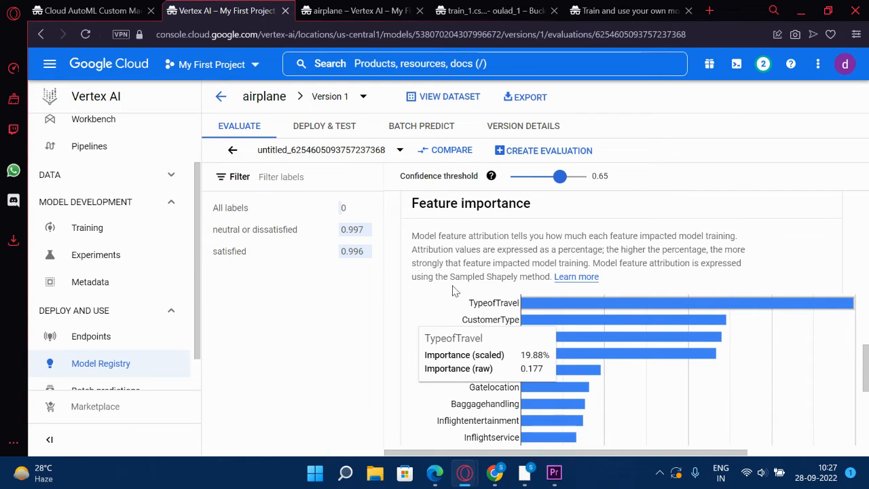
{"action": "scroll", "coordinate": [444, 309], "scroll_direction": "down", "scroll_amount": 2}
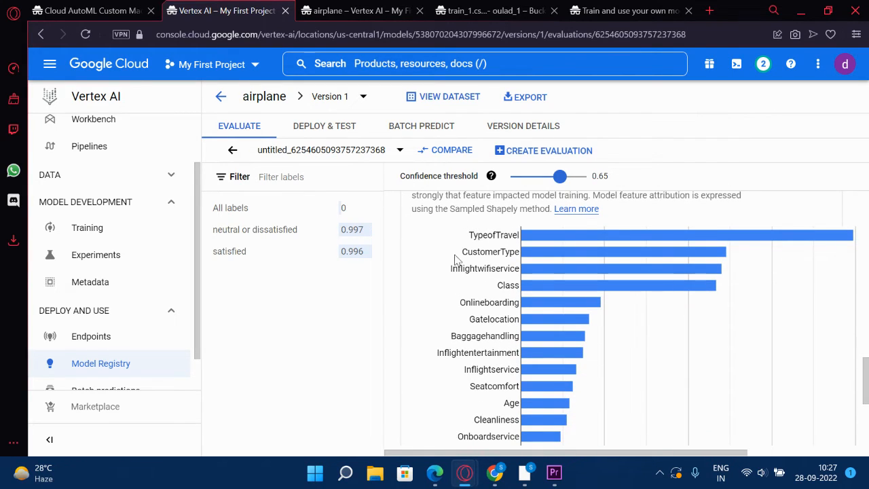
{"action": "mouse_move", "coordinate": [595, 240]}
{"action": "mouse_move", "coordinate": [636, 239]}
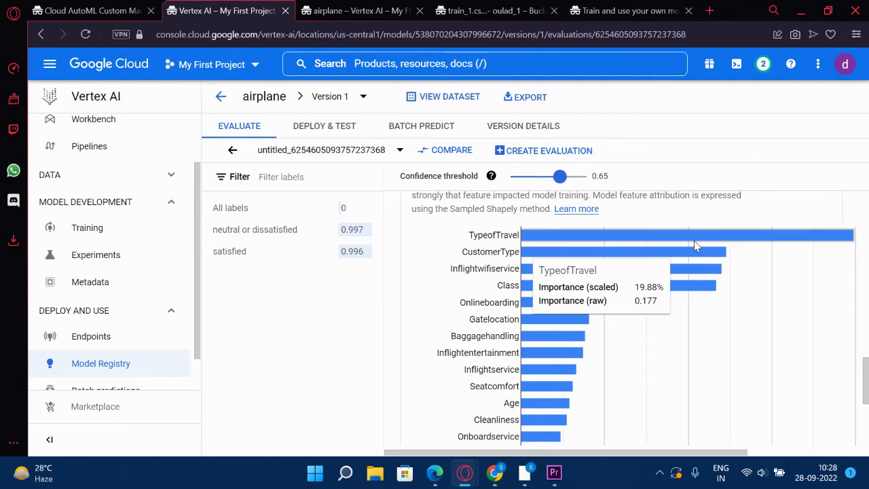
{"action": "scroll", "coordinate": [811, 330], "scroll_direction": "down", "scroll_amount": 3}
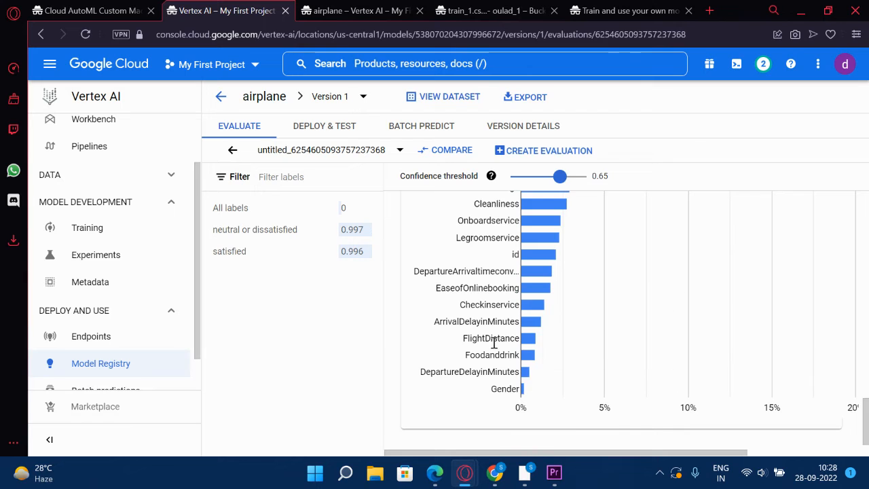
{"action": "scroll", "coordinate": [493, 343], "scroll_direction": "up", "scroll_amount": 3}
{"action": "scroll", "coordinate": [481, 263], "scroll_direction": "down", "scroll_amount": 3}
{"action": "scroll", "coordinate": [603, 285], "scroll_direction": "up", "scroll_amount": 2}
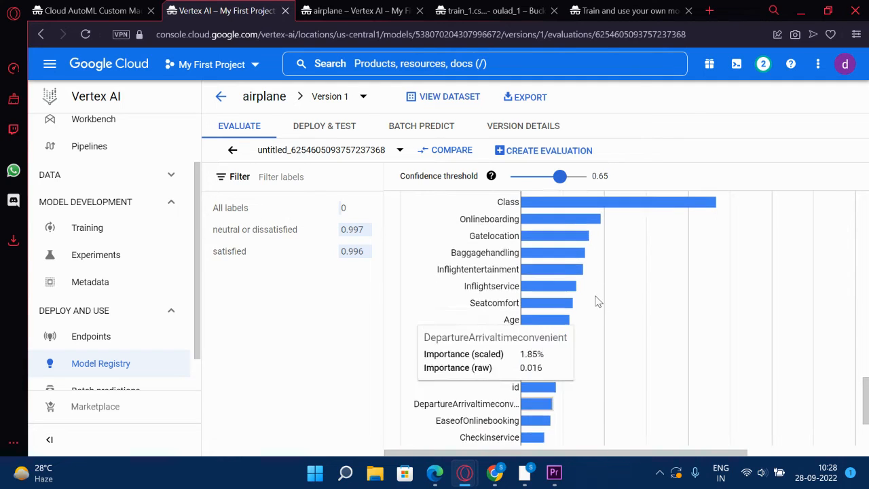
{"action": "scroll", "coordinate": [727, 319], "scroll_direction": "up", "scroll_amount": 3}
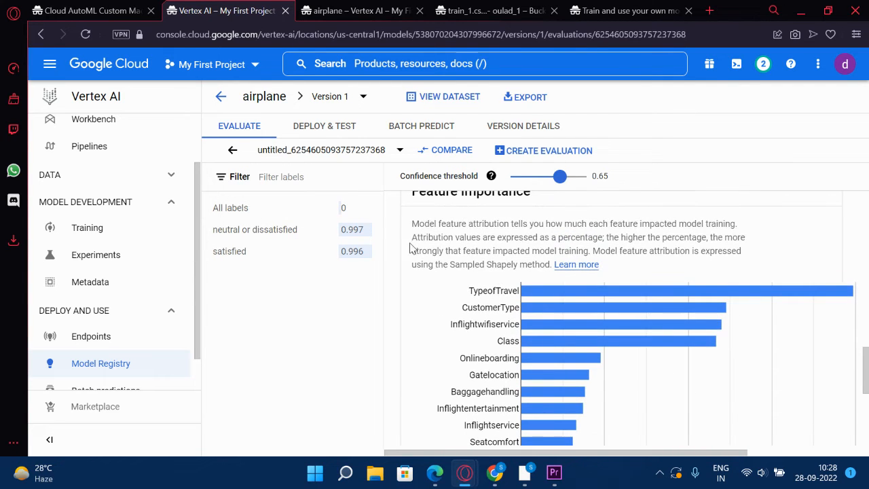
{"action": "scroll", "coordinate": [502, 271], "scroll_direction": "down", "scroll_amount": 5}
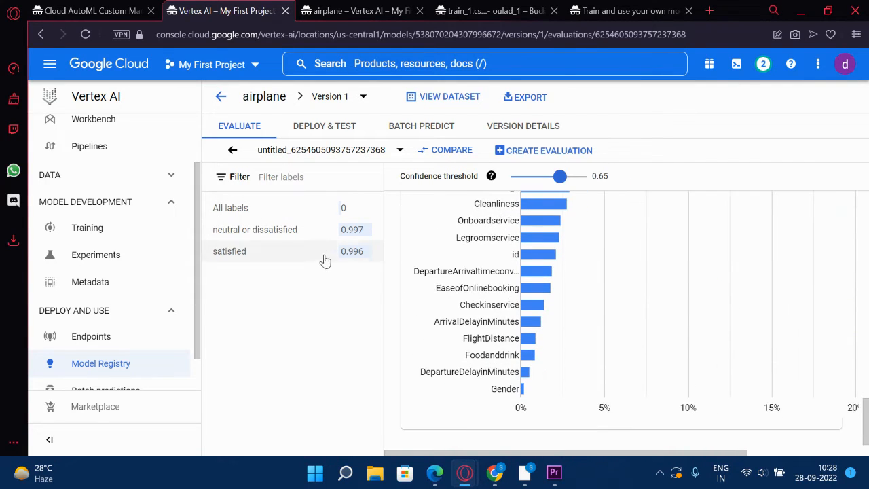
Step: View the airplane model's deployment and testing details, and open the Vertex AI Endpoints list
{"action": "left_click", "coordinate": [340, 127]}
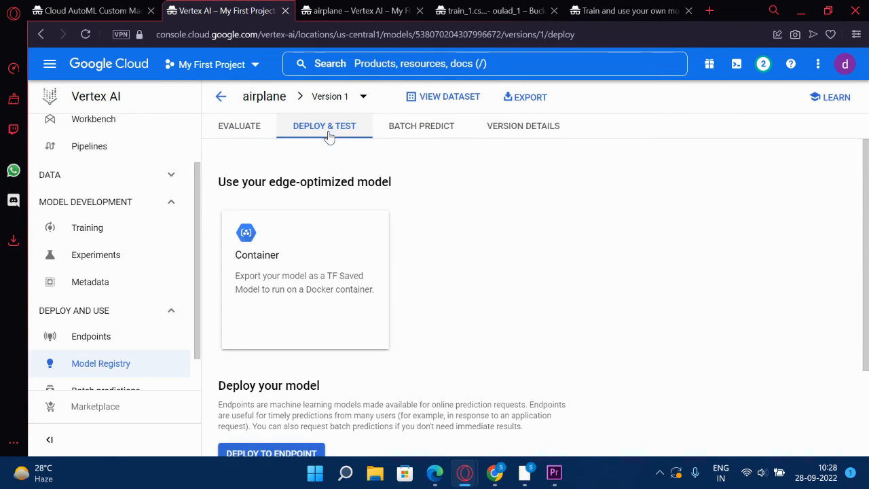
{"action": "scroll", "coordinate": [369, 237], "scroll_direction": "down", "scroll_amount": 2}
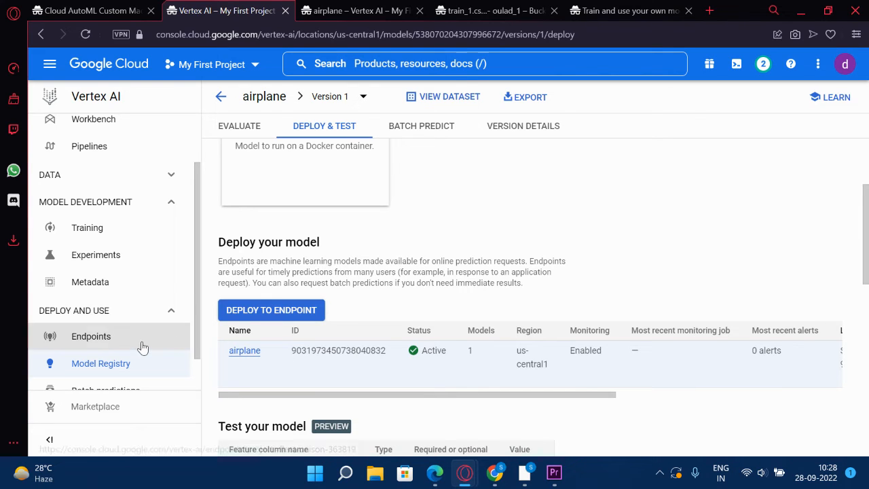
{"action": "scroll", "coordinate": [136, 330], "scroll_direction": "down", "scroll_amount": 2}
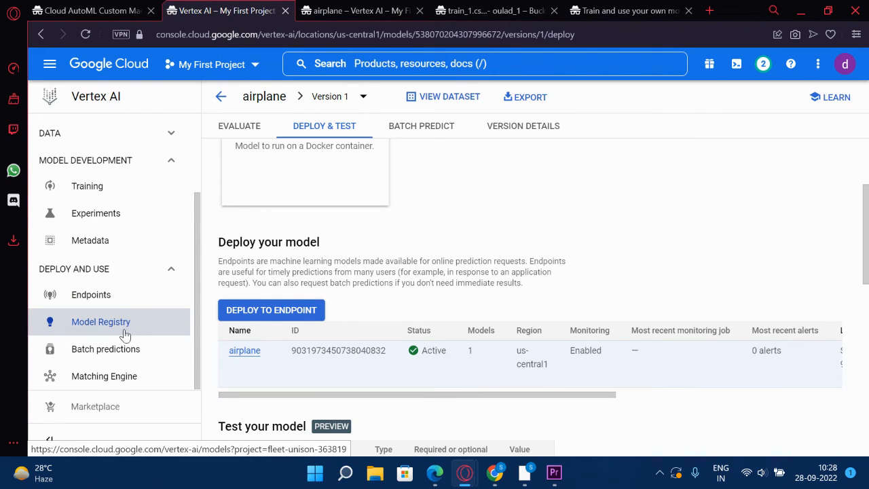
{"action": "left_click", "coordinate": [108, 306]}
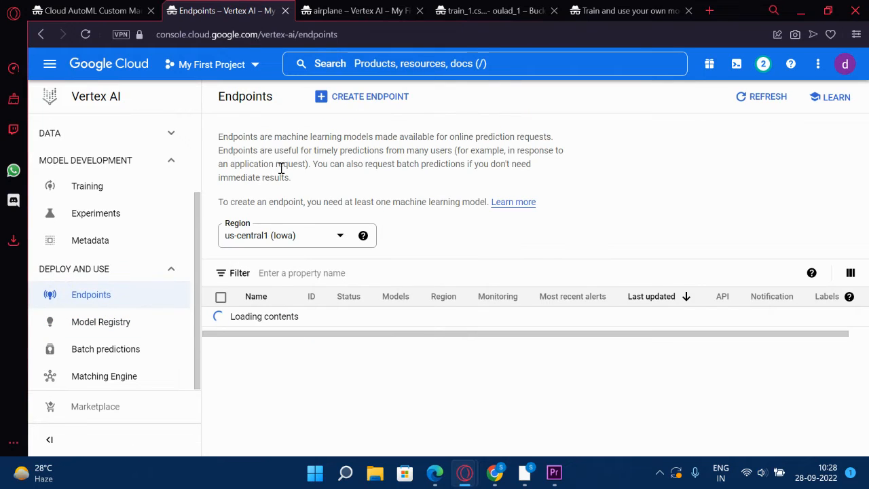
Step: Start a new endpoint named airdemo1 with standard access and proceed to its model settings
{"action": "left_click", "coordinate": [324, 97]}
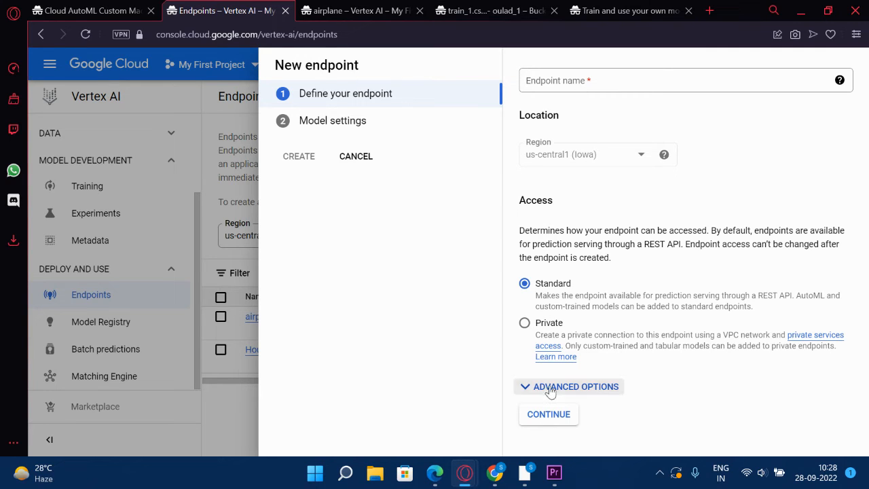
{"action": "left_click", "coordinate": [572, 83]}
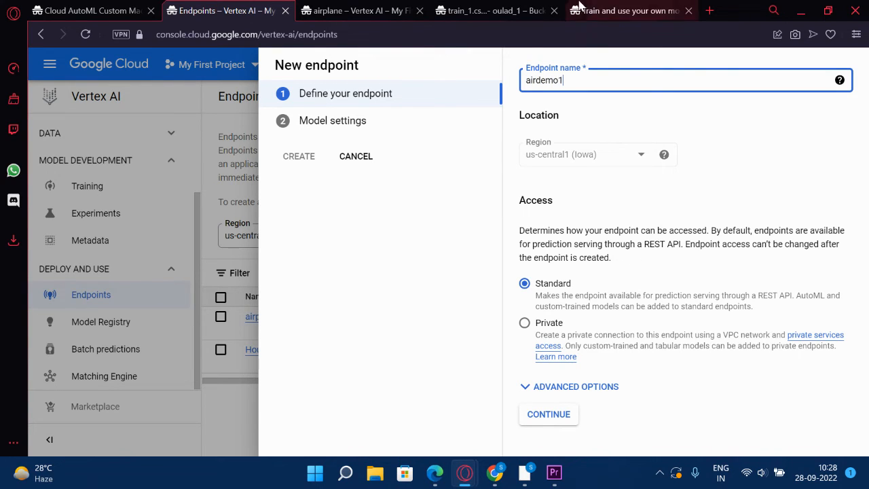
{"action": "left_click", "coordinate": [561, 417]}
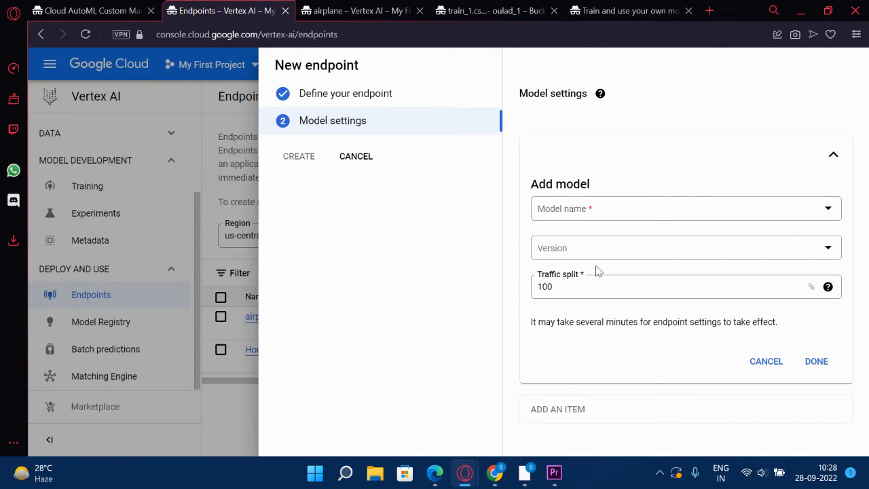
Step: Add Version 1 of the airplane model to the new endpoint with a 100% traffic split and the default compute settings
{"action": "left_click", "coordinate": [825, 218]}
{"action": "left_click", "coordinate": [550, 264]}
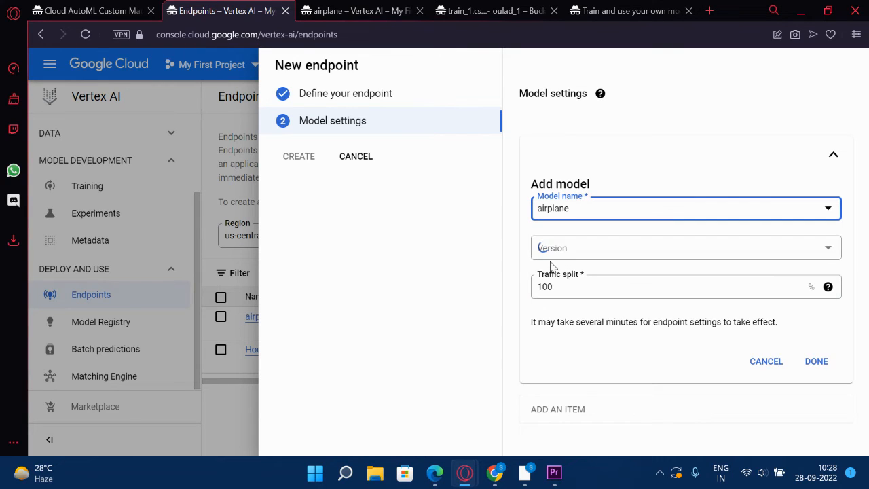
{"action": "left_click", "coordinate": [828, 262]}
{"action": "left_click", "coordinate": [565, 301]}
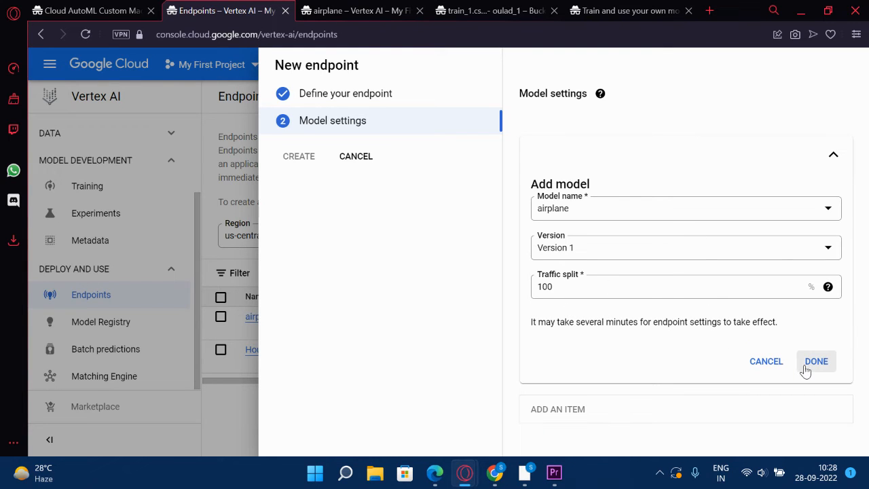
{"action": "scroll", "coordinate": [804, 322], "scroll_direction": "down", "scroll_amount": 4}
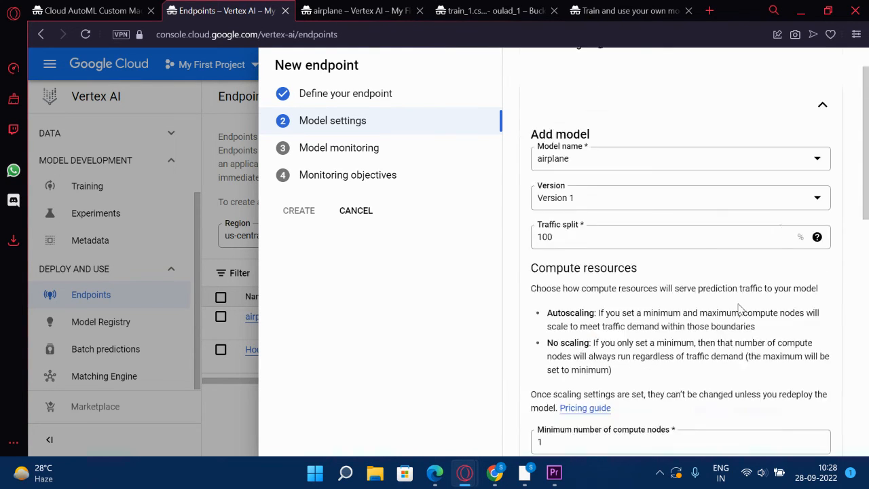
{"action": "scroll", "coordinate": [747, 359], "scroll_direction": "down", "scroll_amount": 6}
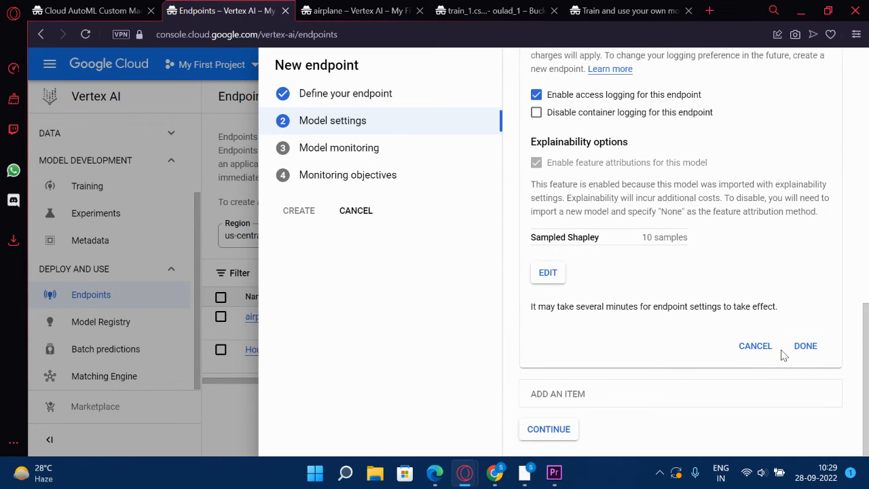
{"action": "left_click", "coordinate": [807, 350]}
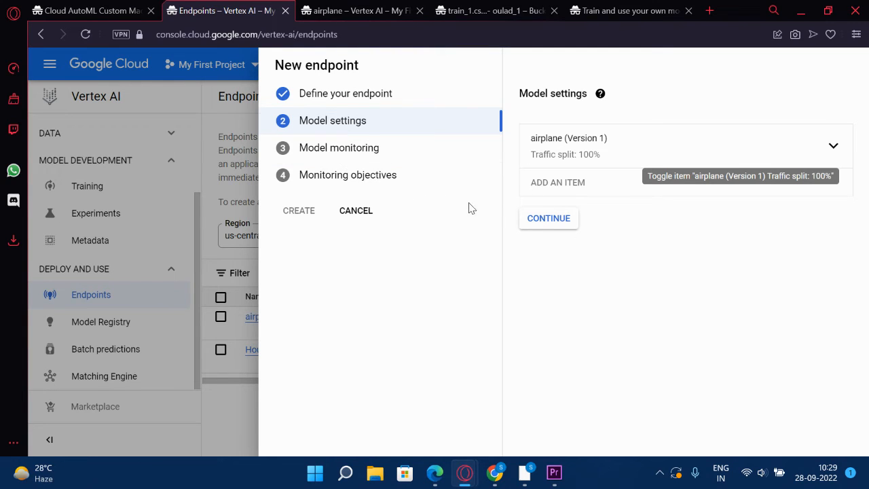
{"action": "left_click", "coordinate": [549, 220]}
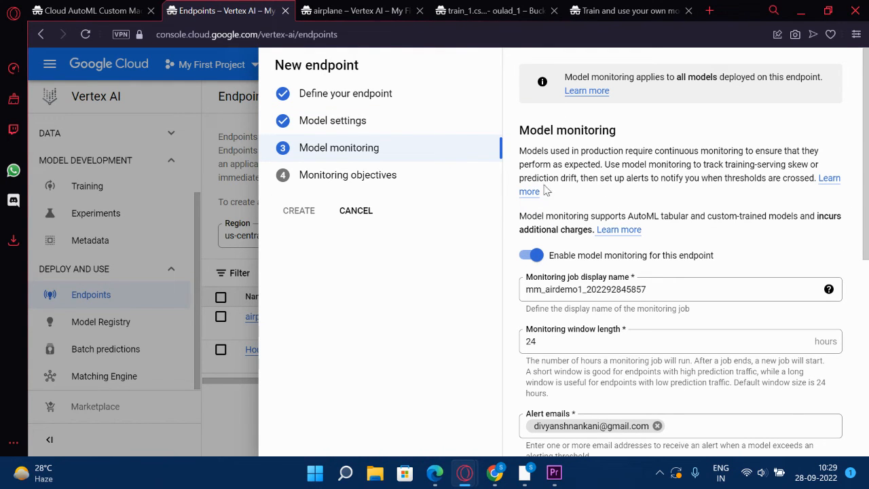
Step: Review the new endpoint's model monitoring settings and monitoring objectives, and cancel the endpoint creation
{"action": "scroll", "coordinate": [764, 230], "scroll_direction": "down", "scroll_amount": 2}
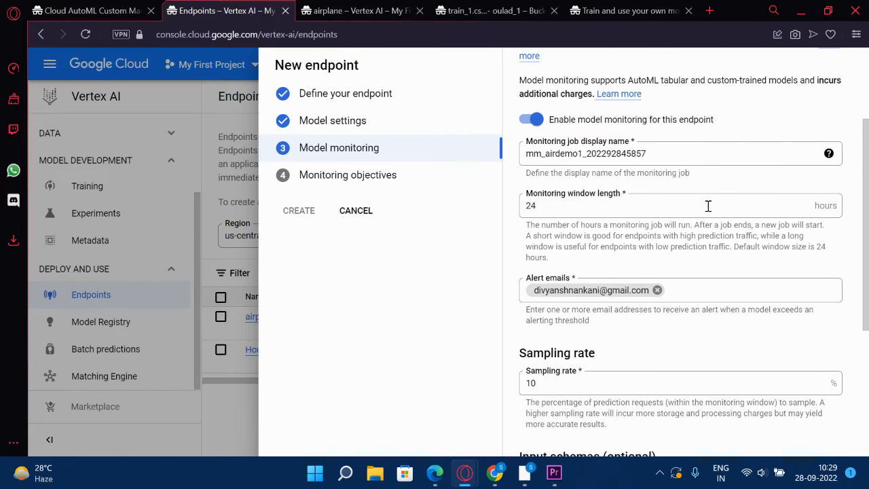
{"action": "scroll", "coordinate": [707, 206], "scroll_direction": "down", "scroll_amount": 3}
{"action": "scroll", "coordinate": [702, 260], "scroll_direction": "down", "scroll_amount": 1}
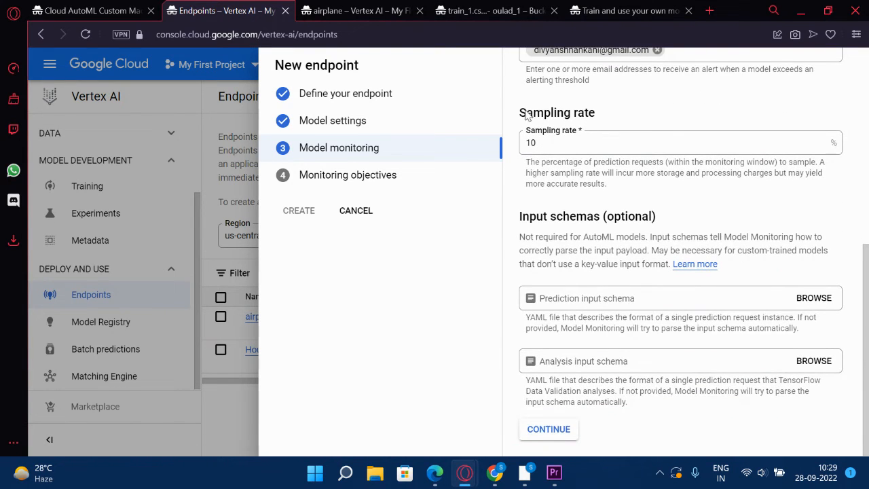
{"action": "left_click", "coordinate": [548, 429]}
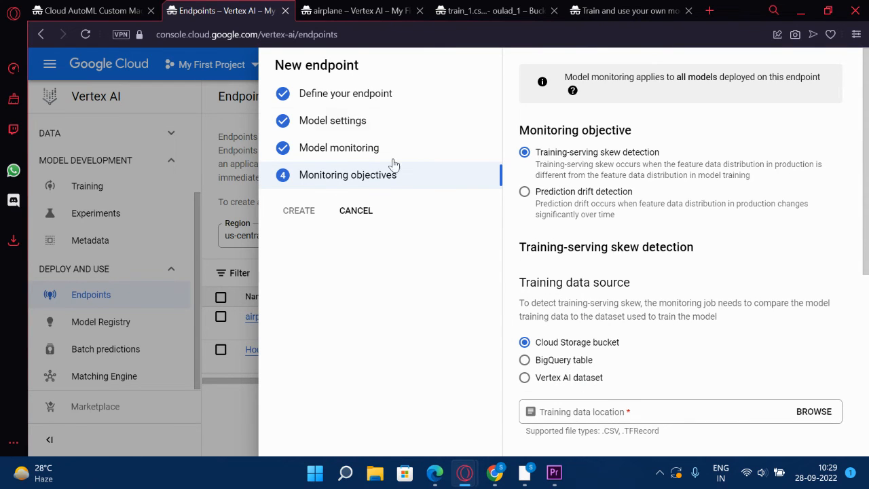
{"action": "scroll", "coordinate": [669, 247], "scroll_direction": "down", "scroll_amount": 5}
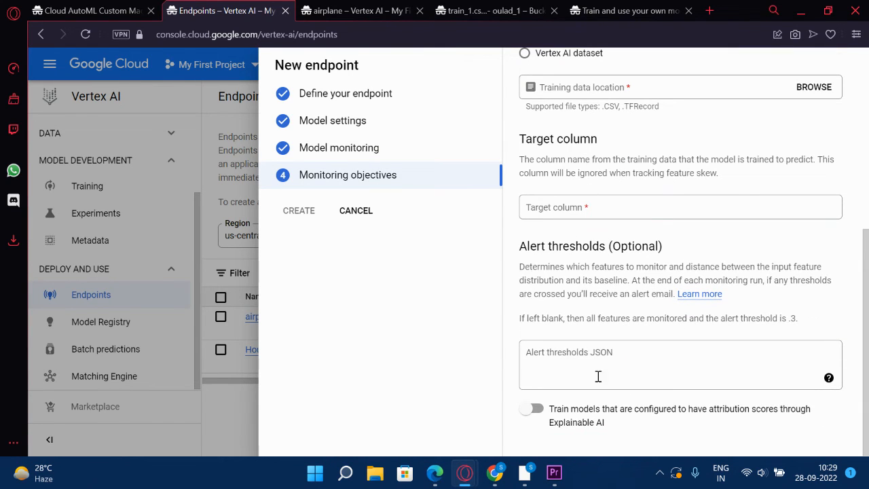
{"action": "left_click", "coordinate": [355, 211]}
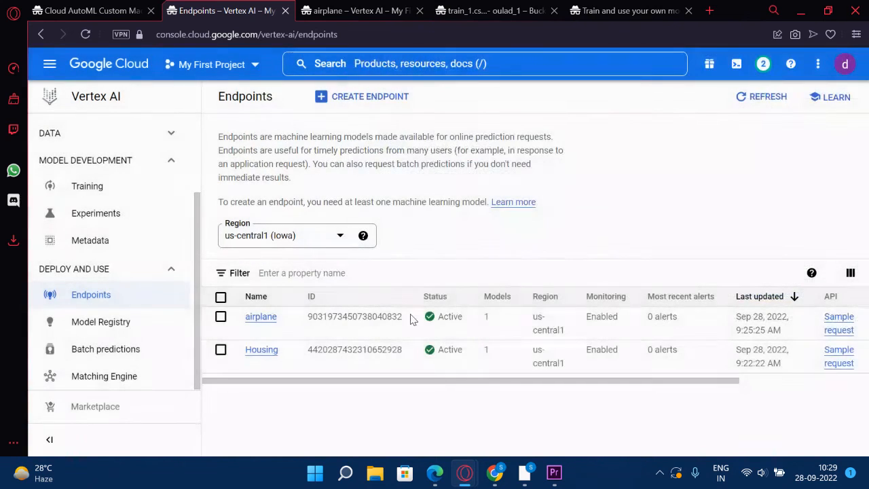
Step: Open the existing airplane endpoint and examine its deployed model's details and predictions-per-second chart
{"action": "left_click", "coordinate": [254, 323]}
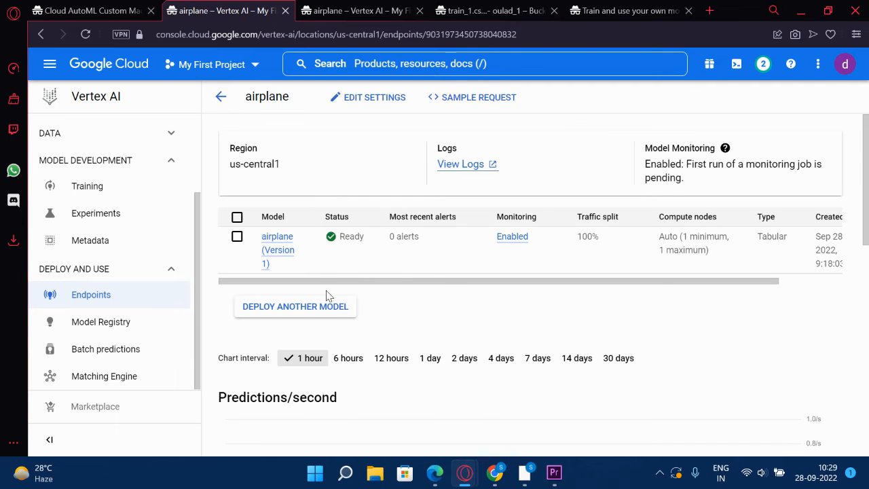
{"action": "left_click", "coordinate": [475, 238]}
{"action": "scroll", "coordinate": [407, 258], "scroll_direction": "down", "scroll_amount": 3}
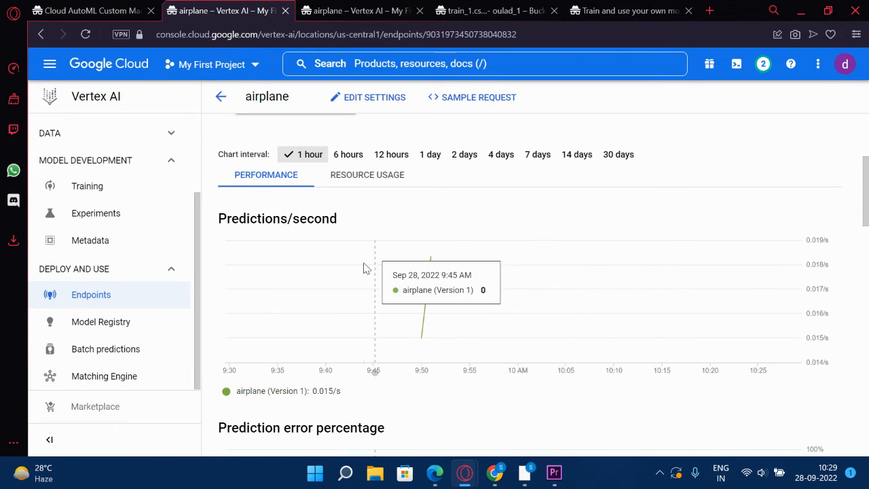
{"action": "scroll", "coordinate": [360, 270], "scroll_direction": "up", "scroll_amount": 2}
{"action": "scroll", "coordinate": [408, 260], "scroll_direction": "up", "scroll_amount": 1}
{"action": "scroll", "coordinate": [418, 271], "scroll_direction": "down", "scroll_amount": 2}
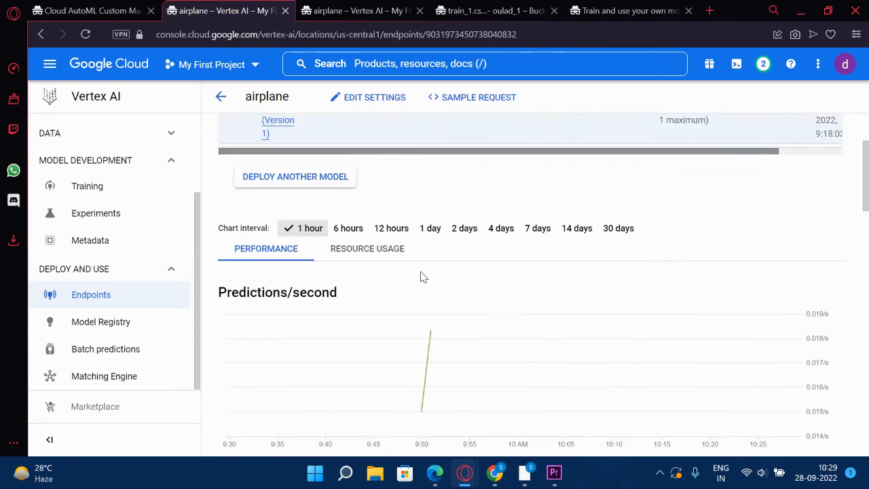
{"action": "scroll", "coordinate": [414, 272], "scroll_direction": "up", "scroll_amount": 2}
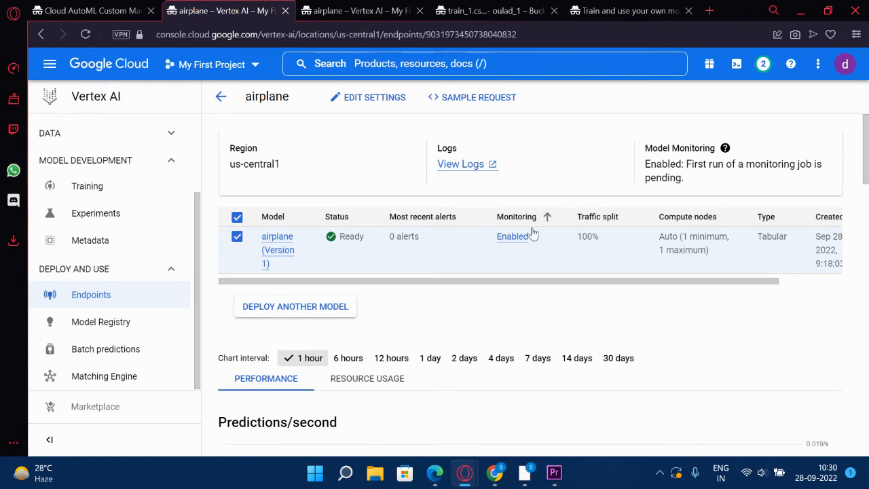
{"action": "left_click_drag", "start_coordinate": [717, 290], "coordinate": [782, 283]}
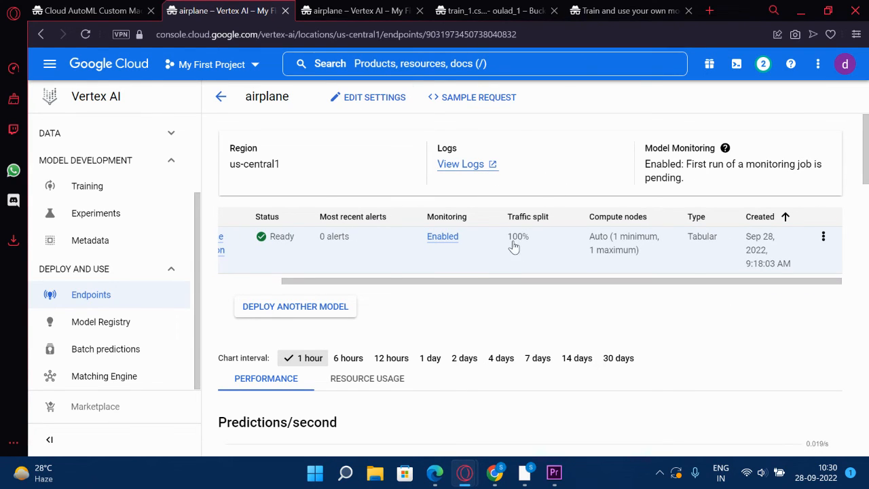
Step: Review the airplane endpoint's sample request instructions for REST and Python, and close them
{"action": "left_click", "coordinate": [482, 97]}
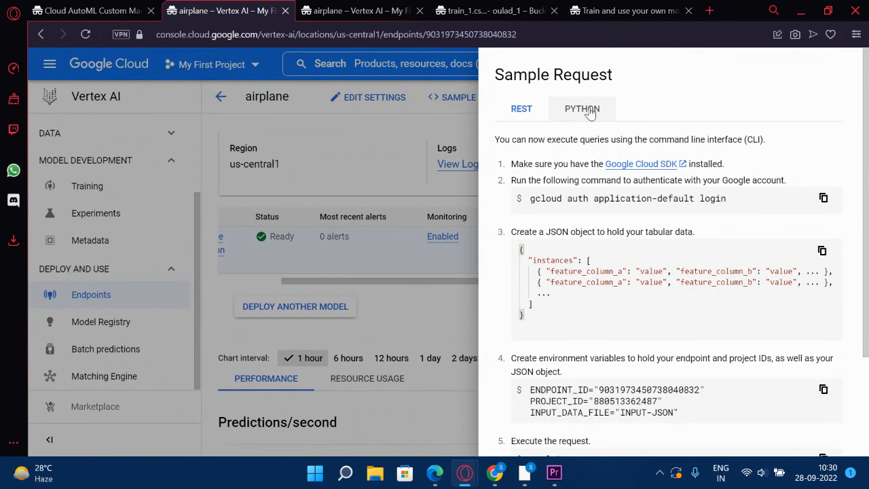
{"action": "left_click", "coordinate": [583, 110]}
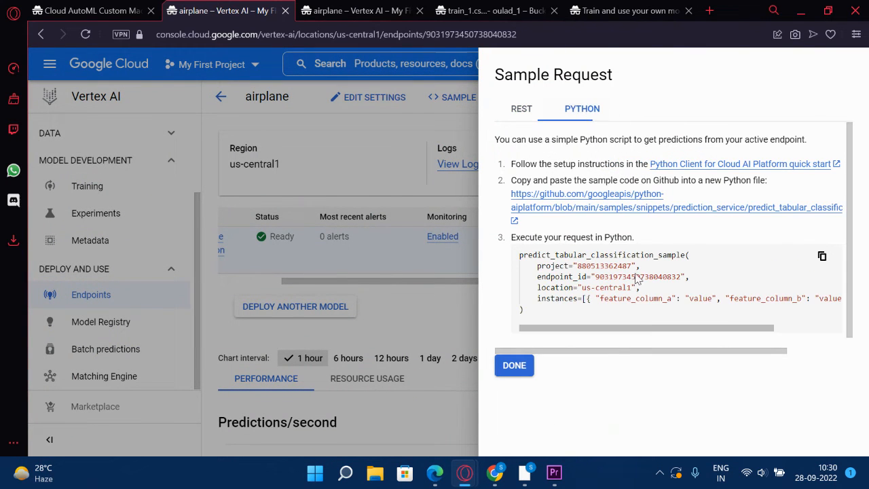
{"action": "left_click", "coordinate": [501, 373]}
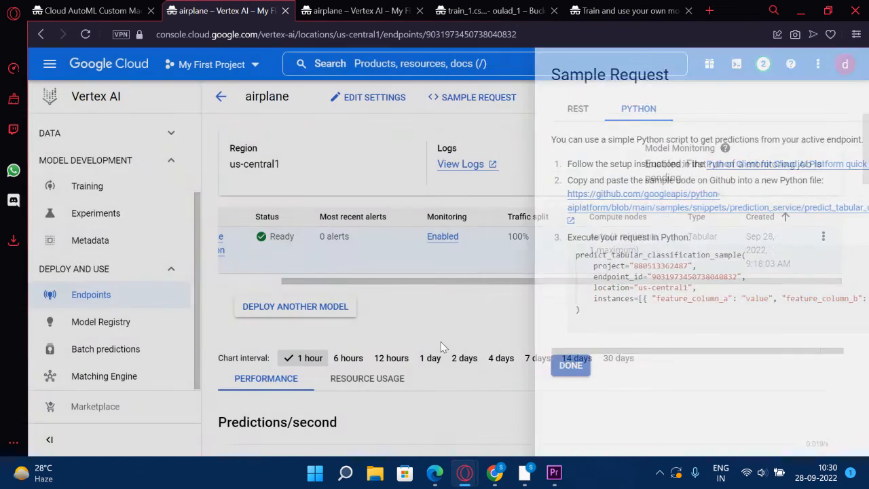
Step: Open the airplane model from the training pipelines and go to the deployment section of its Deploy & Test page
{"action": "scroll", "coordinate": [119, 214], "scroll_direction": "up", "scroll_amount": 2}
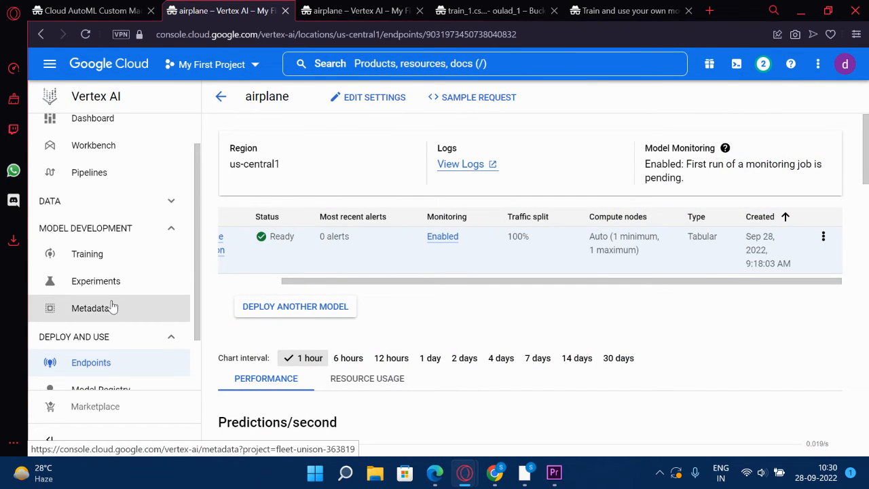
{"action": "left_click", "coordinate": [108, 268]}
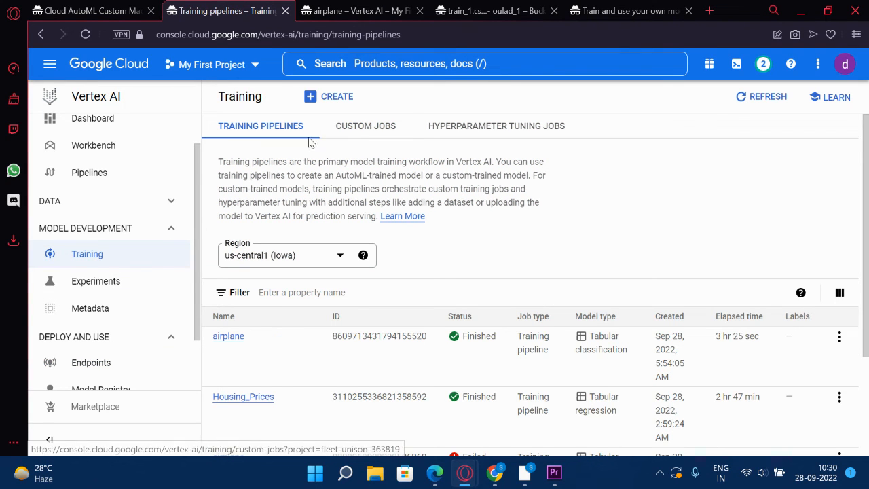
{"action": "left_click", "coordinate": [228, 336]}
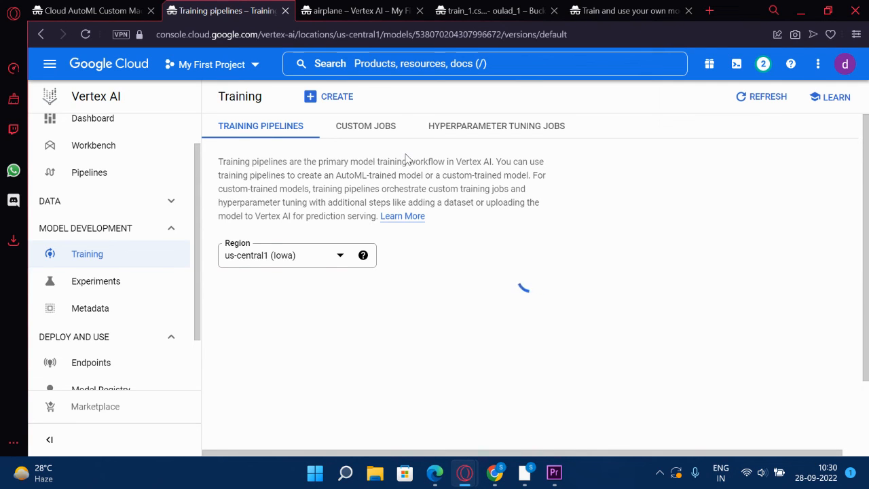
{"action": "scroll", "coordinate": [405, 211], "scroll_direction": "down", "scroll_amount": 2}
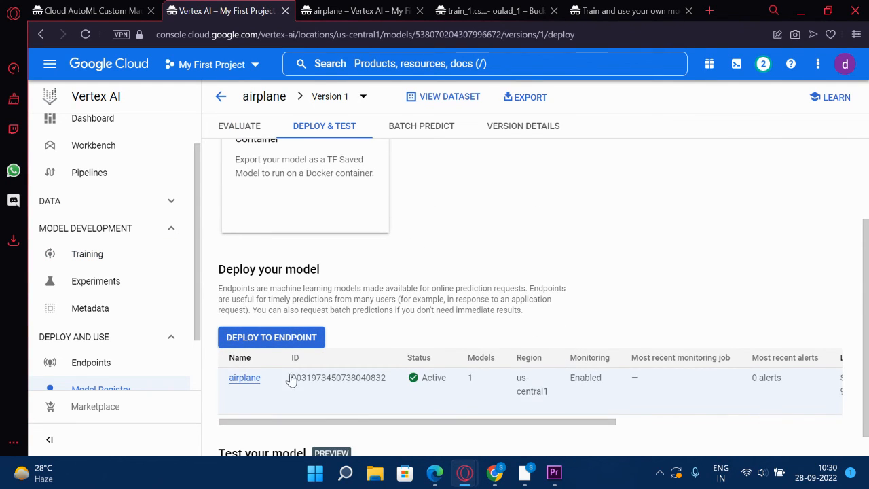
Step: Run a test prediction on the deployed airplane model with the prefilled feature values and check the prediction result
{"action": "scroll", "coordinate": [272, 352], "scroll_direction": "down", "scroll_amount": 1}
{"action": "scroll", "coordinate": [275, 406], "scroll_direction": "down", "scroll_amount": 5}
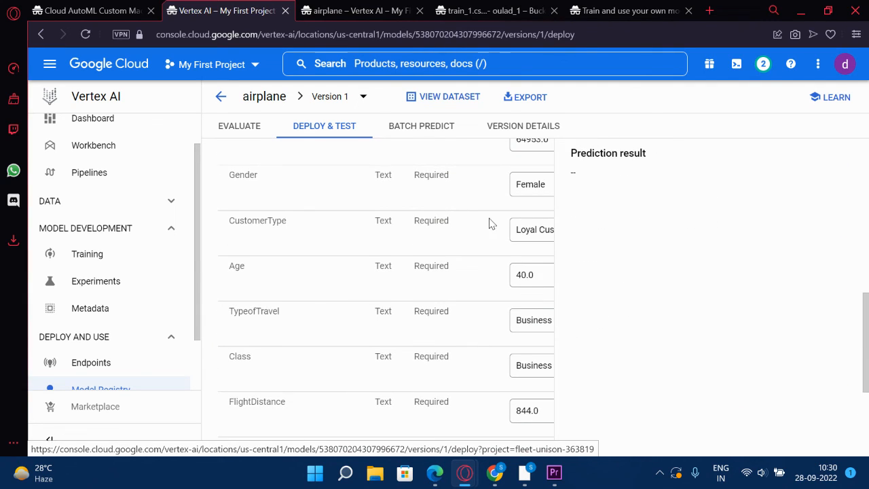
{"action": "scroll", "coordinate": [496, 271], "scroll_direction": "up", "scroll_amount": 2}
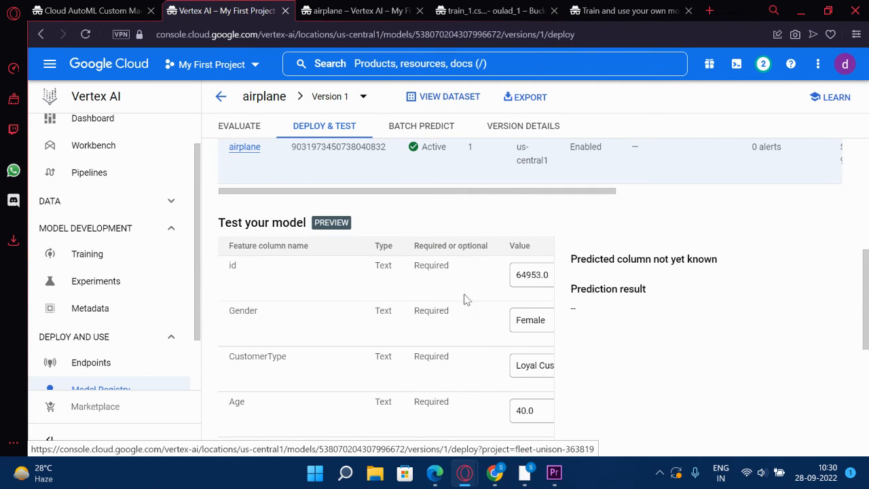
{"action": "scroll", "coordinate": [469, 285], "scroll_direction": "down", "scroll_amount": 3}
{"action": "scroll", "coordinate": [478, 251], "scroll_direction": "up", "scroll_amount": 1}
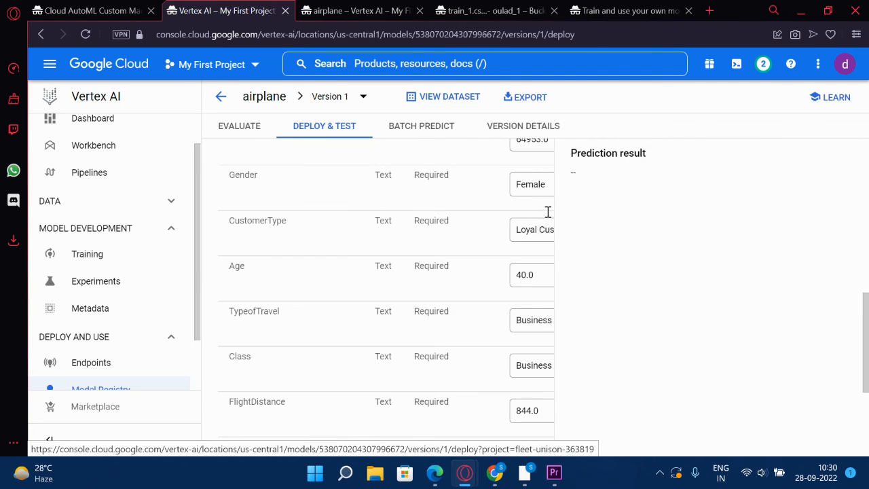
{"action": "scroll", "coordinate": [547, 295], "scroll_direction": "down", "scroll_amount": 3}
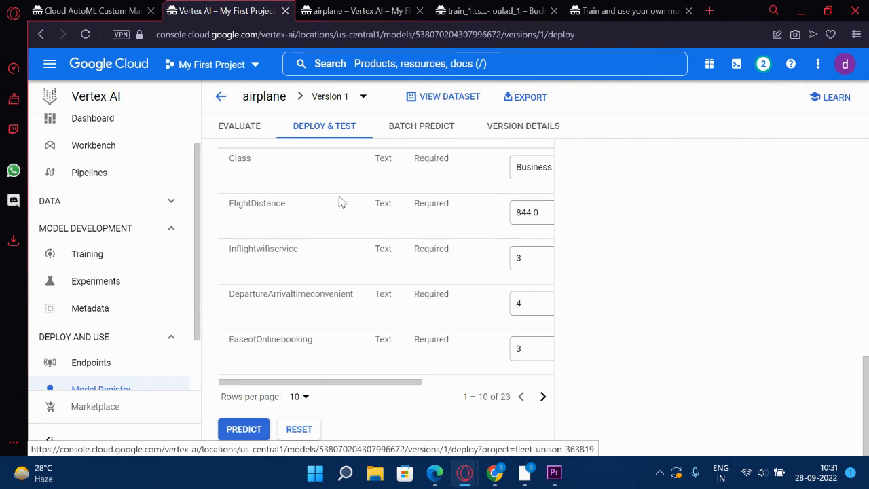
{"action": "left_click", "coordinate": [258, 433]}
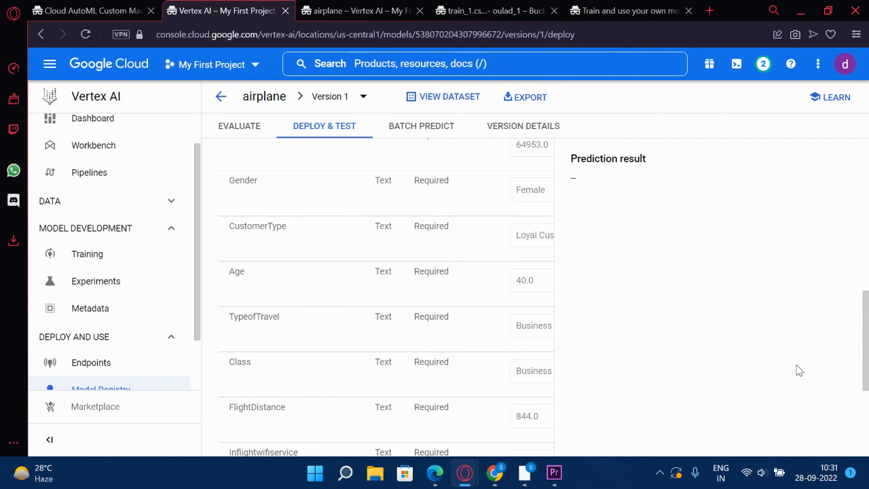
{"action": "scroll", "coordinate": [685, 136], "scroll_direction": "down", "scroll_amount": 3}
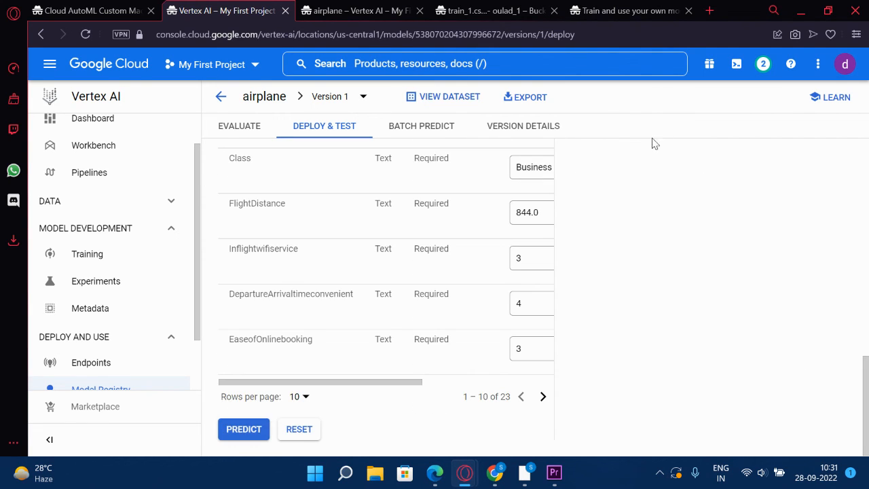
{"action": "scroll", "coordinate": [669, 287], "scroll_direction": "up", "scroll_amount": 3}
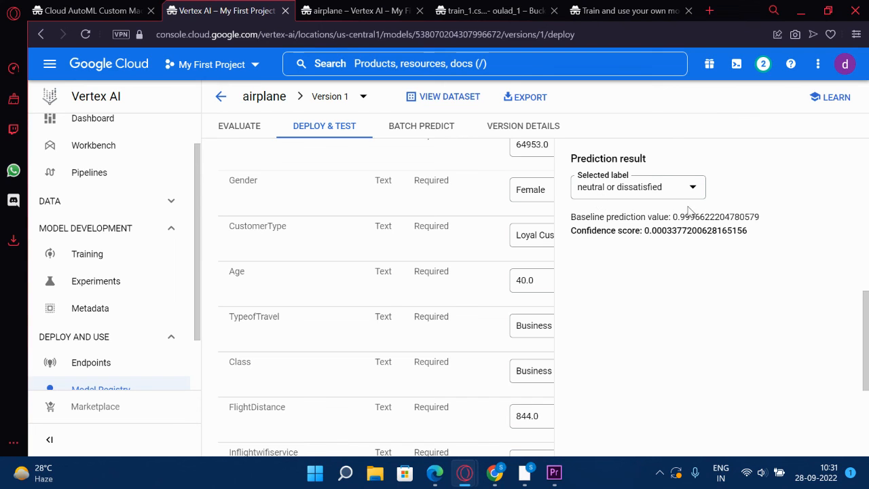
Step: Open the Batch predictions page and review its description and job list
{"action": "scroll", "coordinate": [452, 274], "scroll_direction": "down", "scroll_amount": 3}
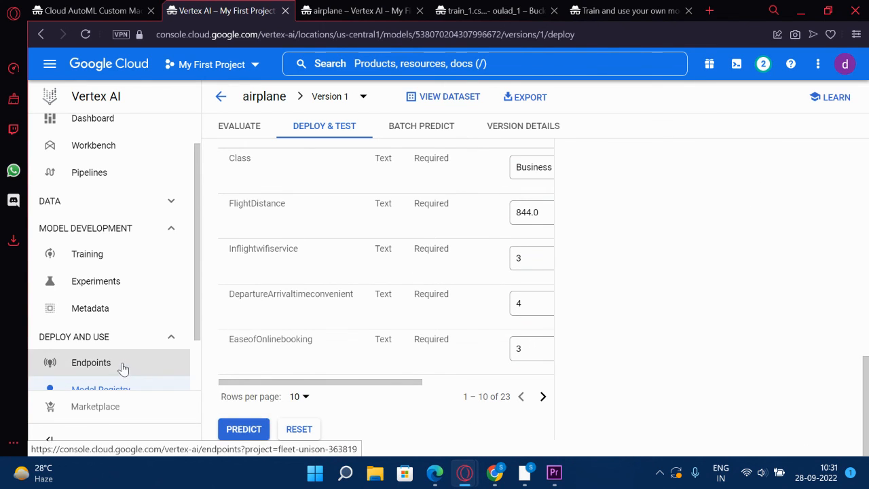
{"action": "scroll", "coordinate": [122, 359], "scroll_direction": "down", "scroll_amount": 1}
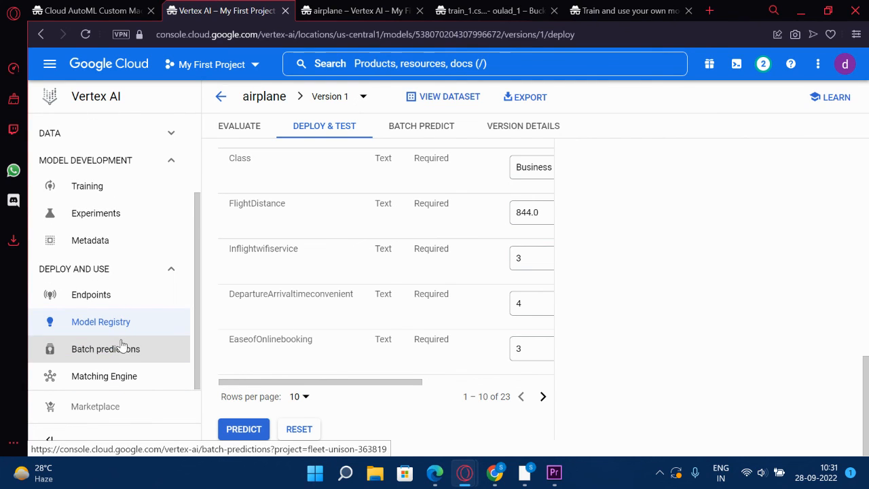
{"action": "left_click", "coordinate": [117, 357]}
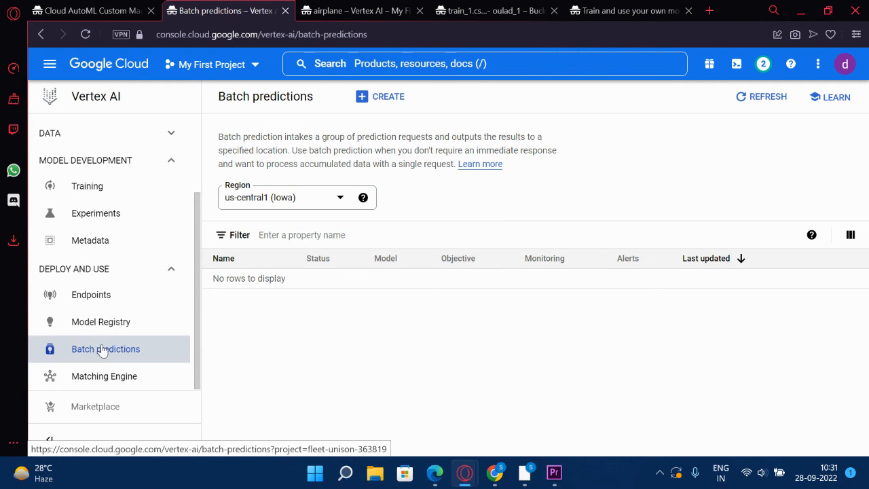
Step: Return to the Training page and view its hyperparameter tuning jobs
{"action": "scroll", "coordinate": [95, 268], "scroll_direction": "up", "scroll_amount": 3}
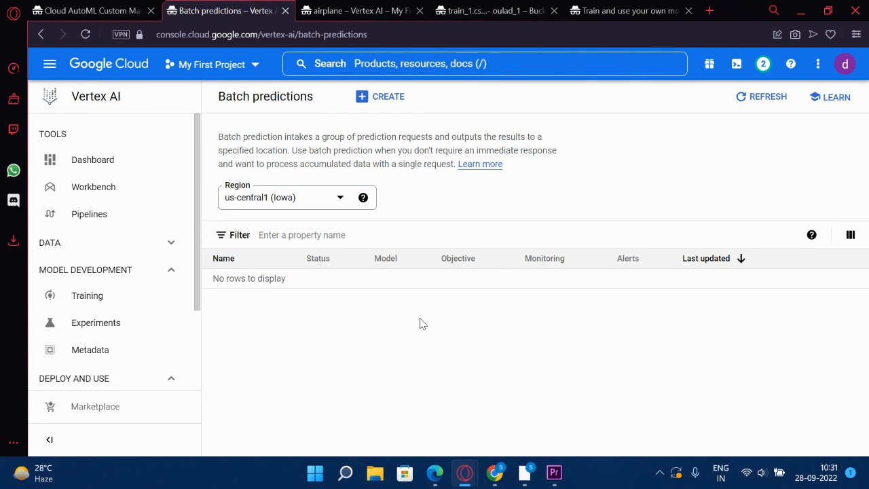
{"action": "left_click", "coordinate": [106, 306]}
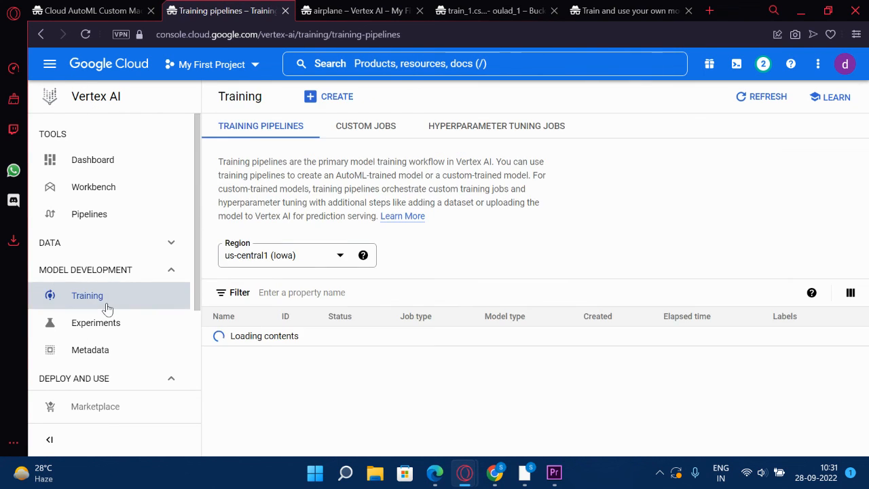
{"action": "left_click", "coordinate": [539, 124]}
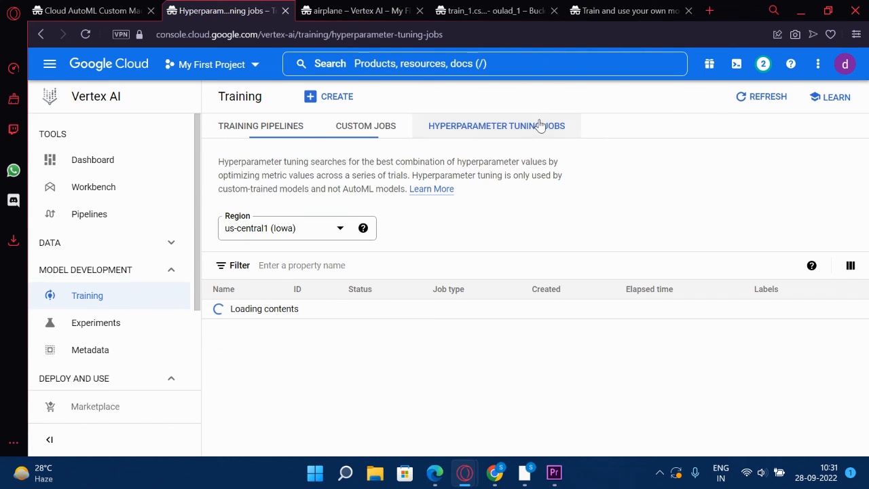